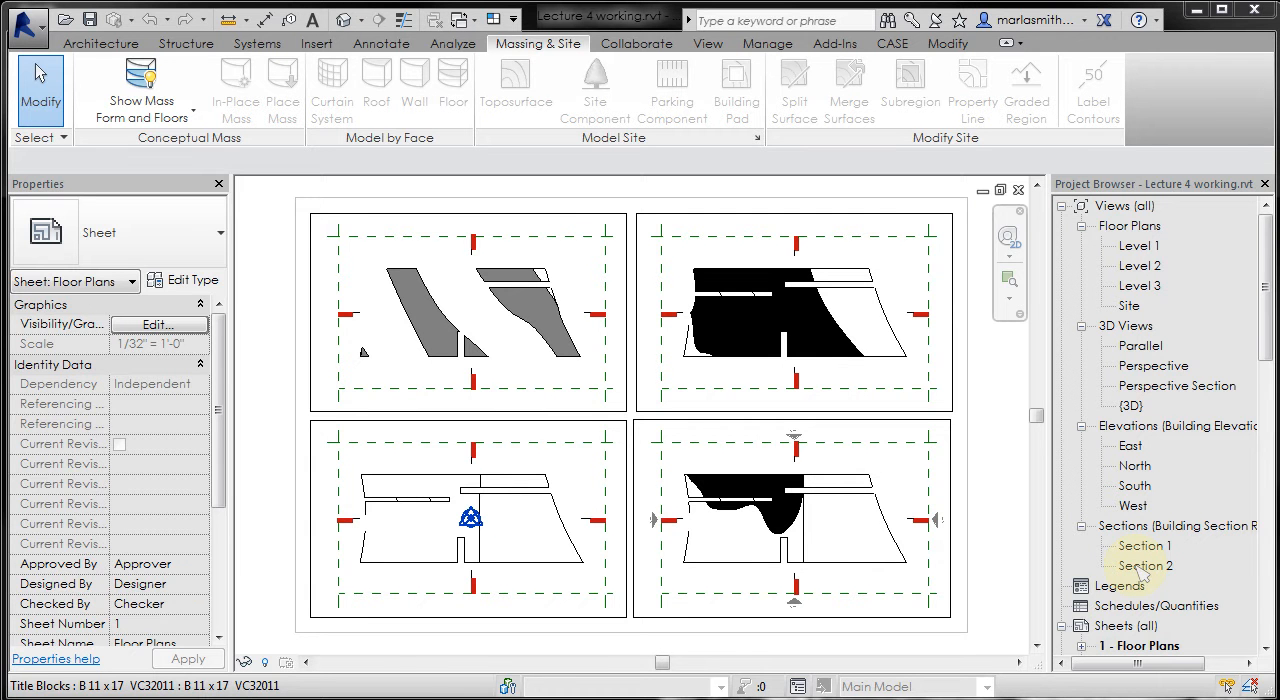
- Open the Section 2 view, close the hidden windows, and open sheet 4 - Section 2
double_click(1140, 566)
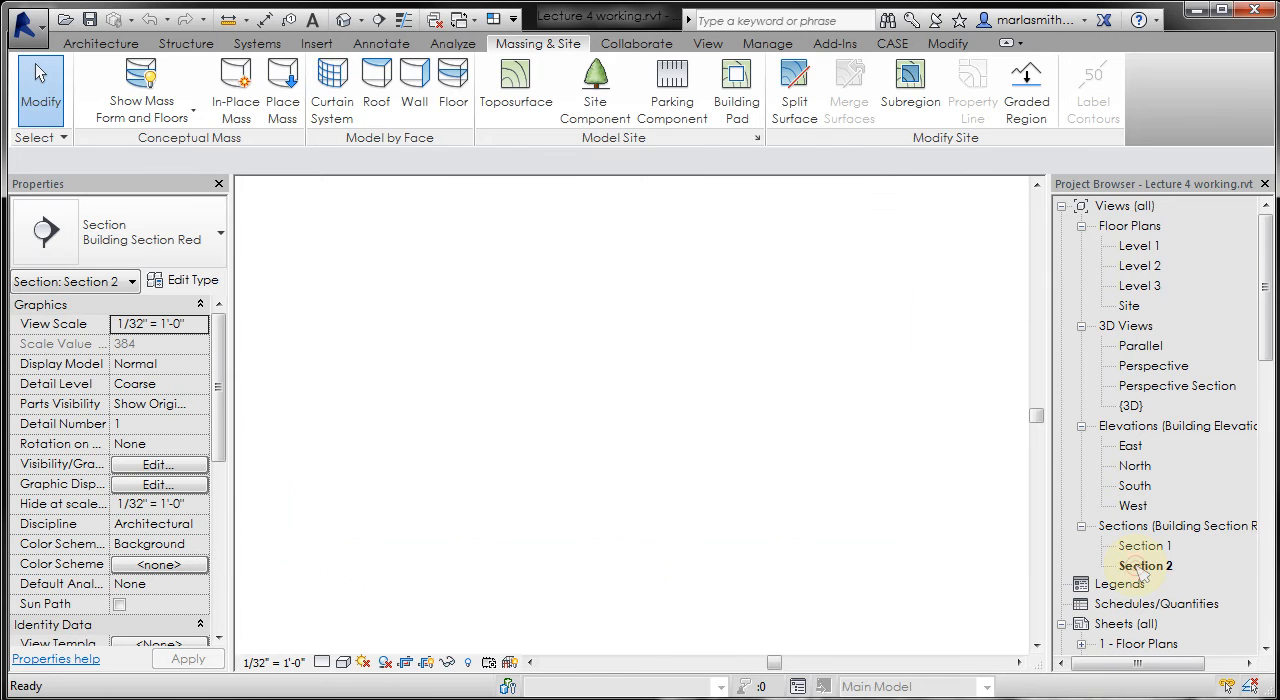
left_click(435, 19)
left_click_drag(1268, 305, 1268, 330)
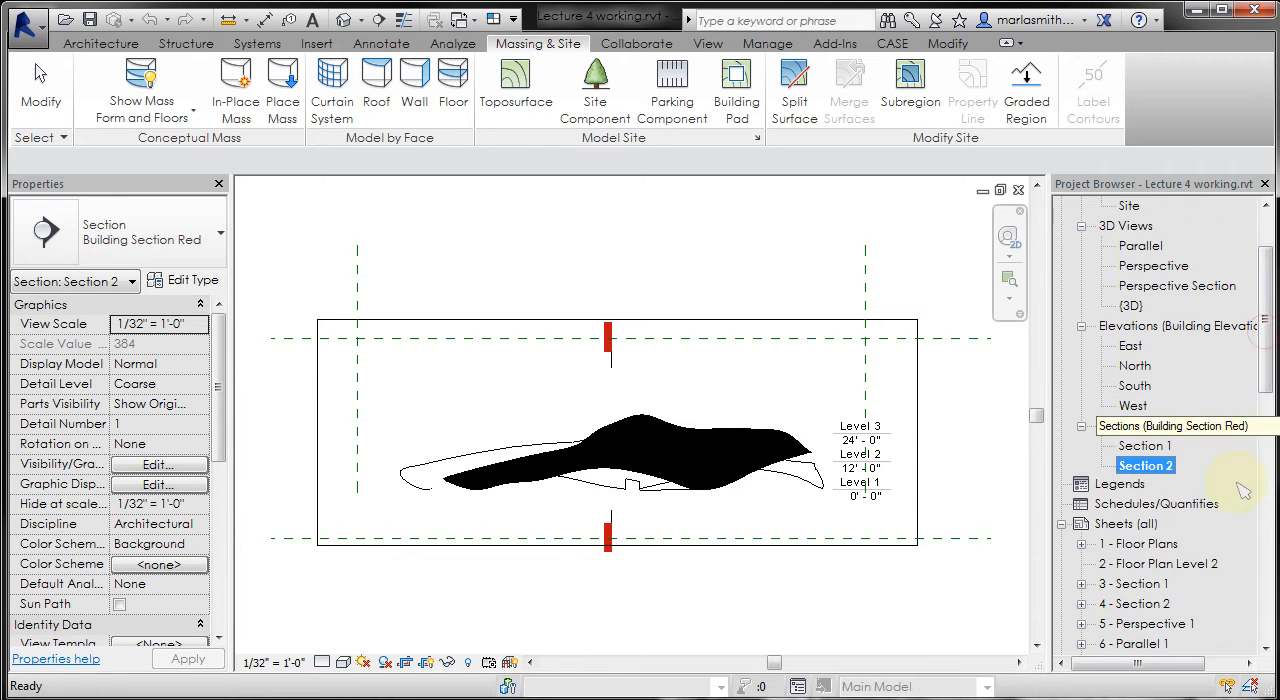
double_click(1136, 605)
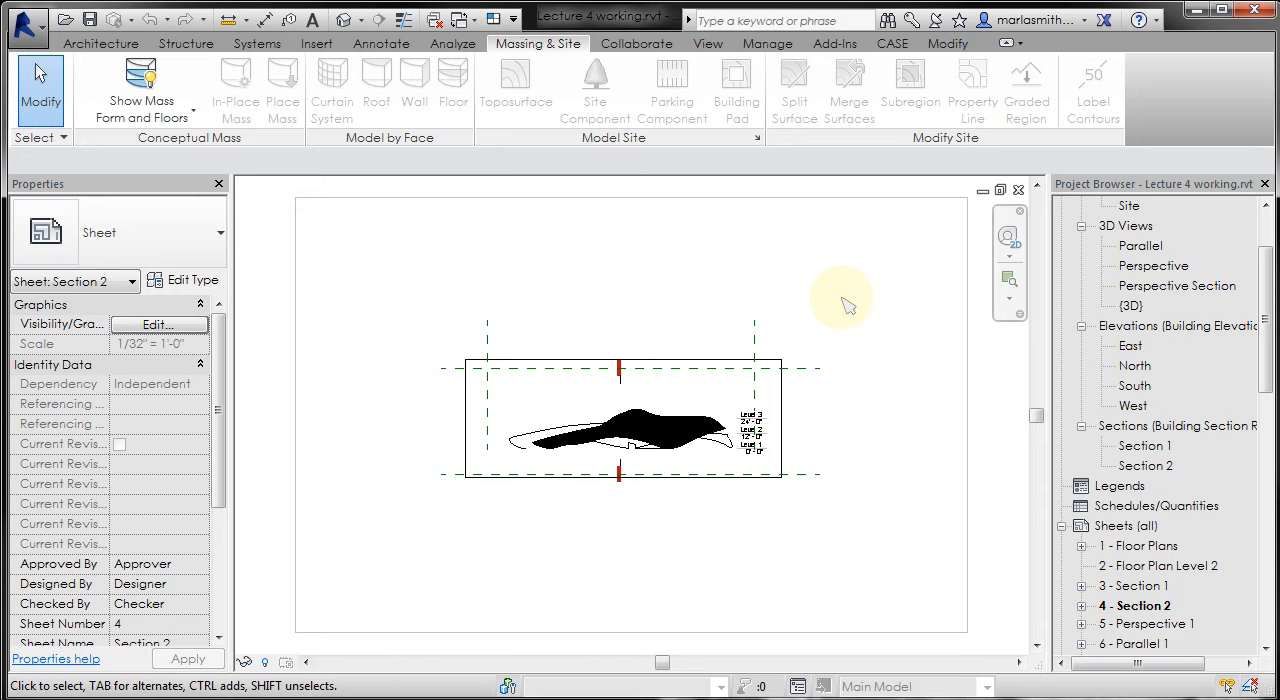
- Tile the sheet and section windows and arrange them in the Top window layout with the sheet as main window
key("w")
key("t")
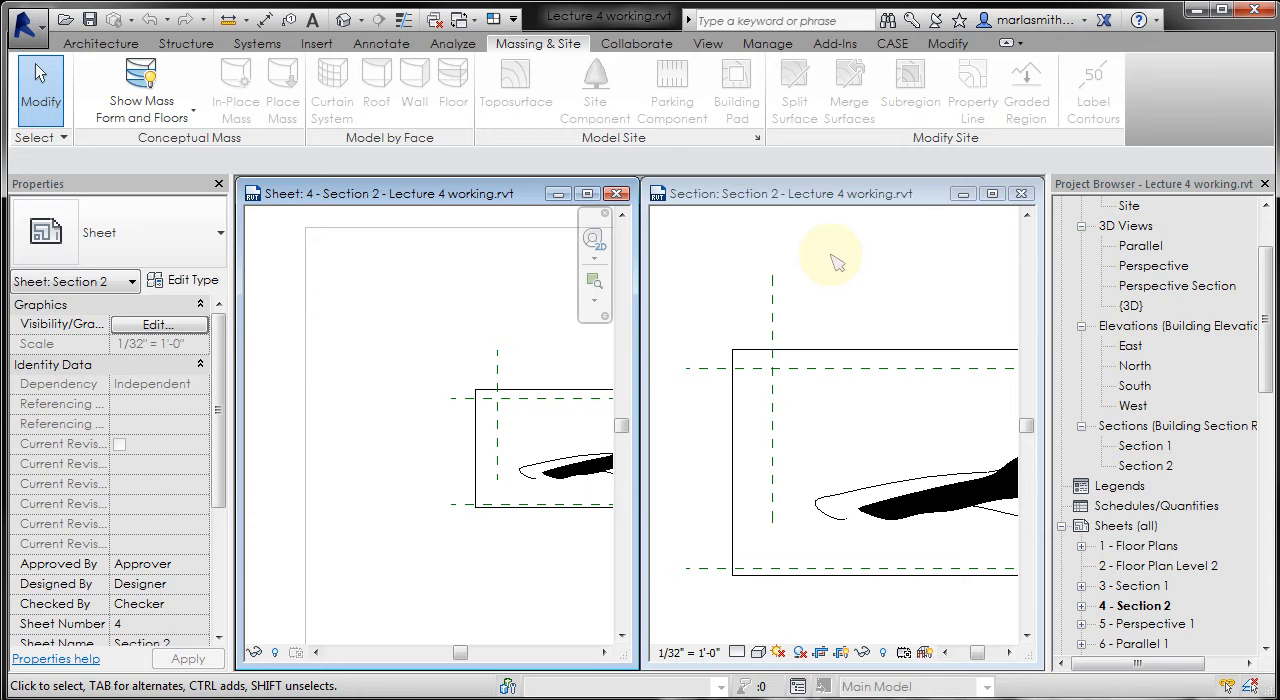
left_click(838, 45)
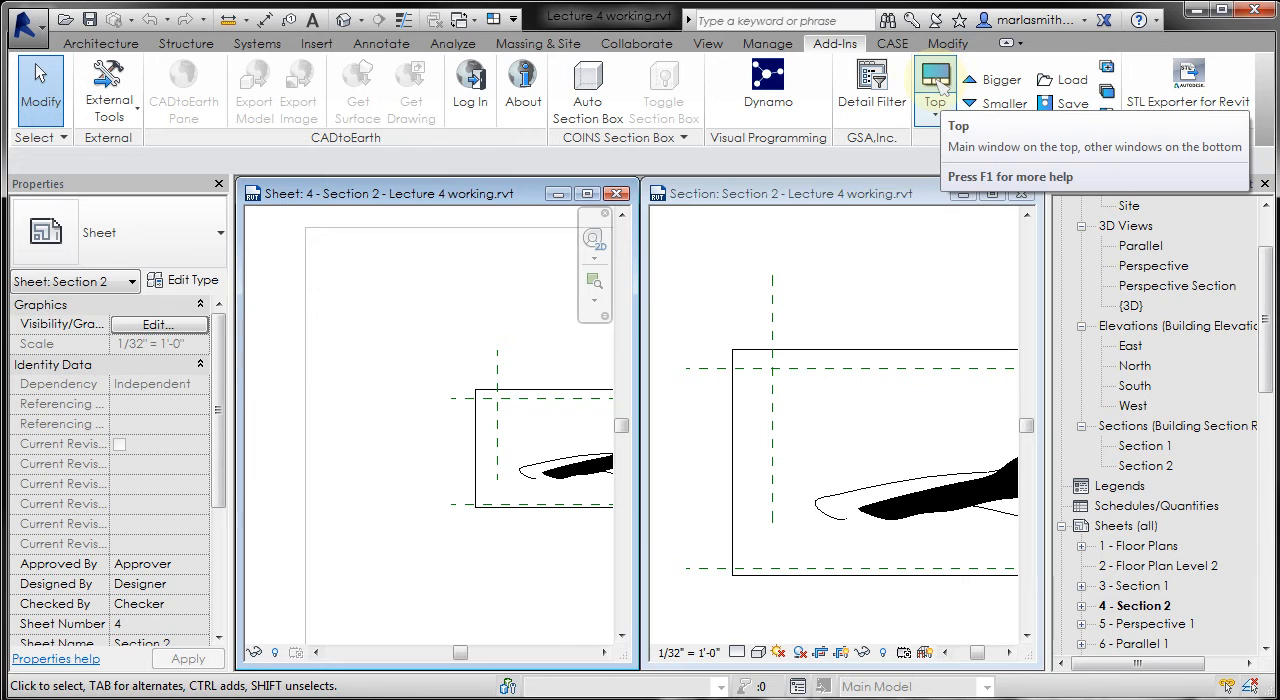
left_click(938, 85)
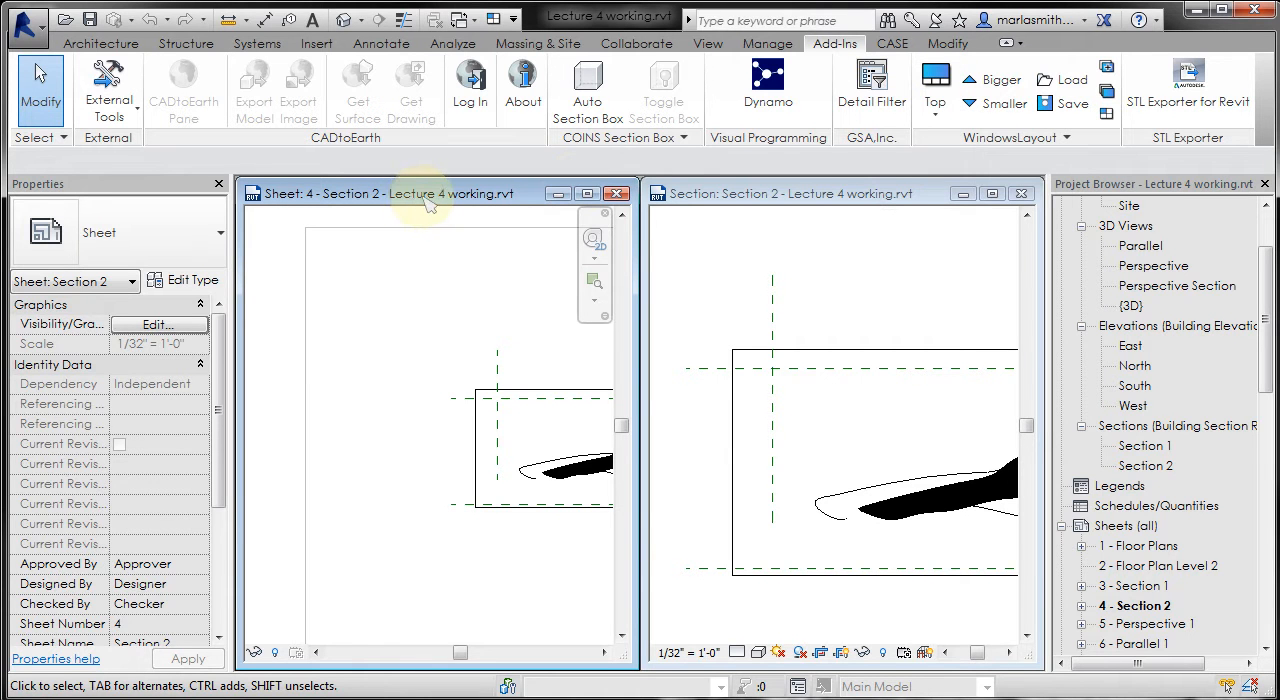
left_click(927, 70)
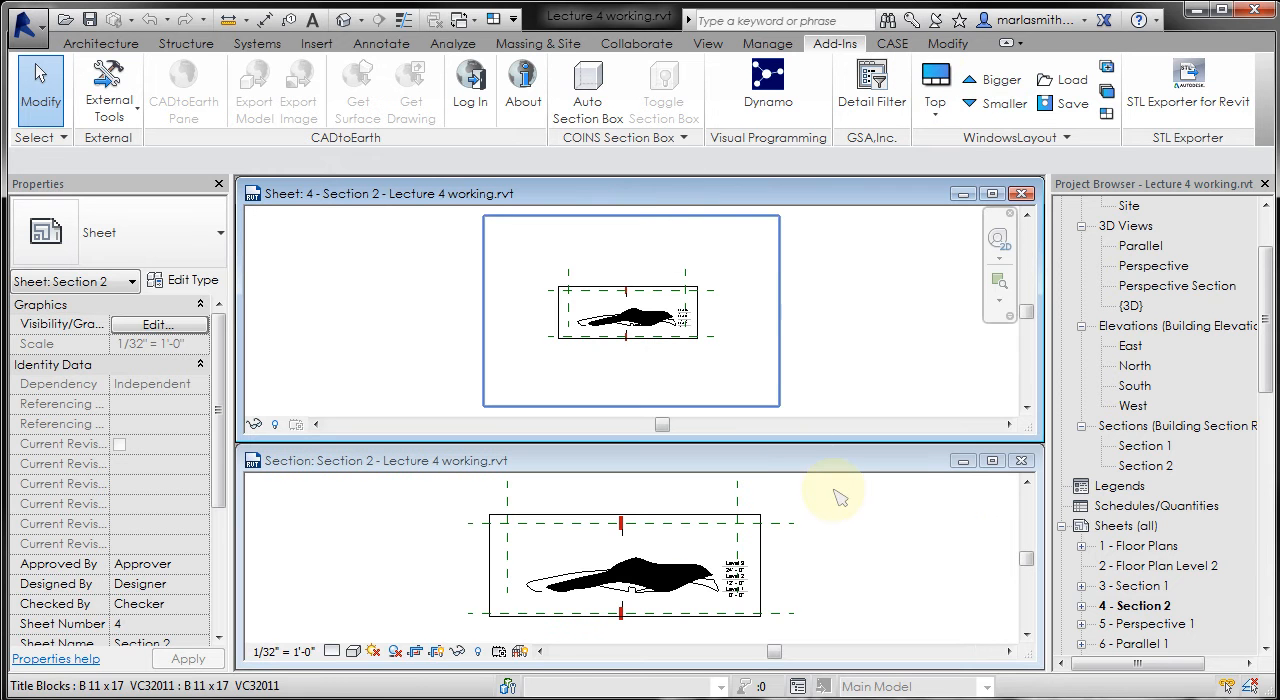
- Try the Right window layout with smaller and bigger main window sizes, and return to the Top layout
left_click(935, 112)
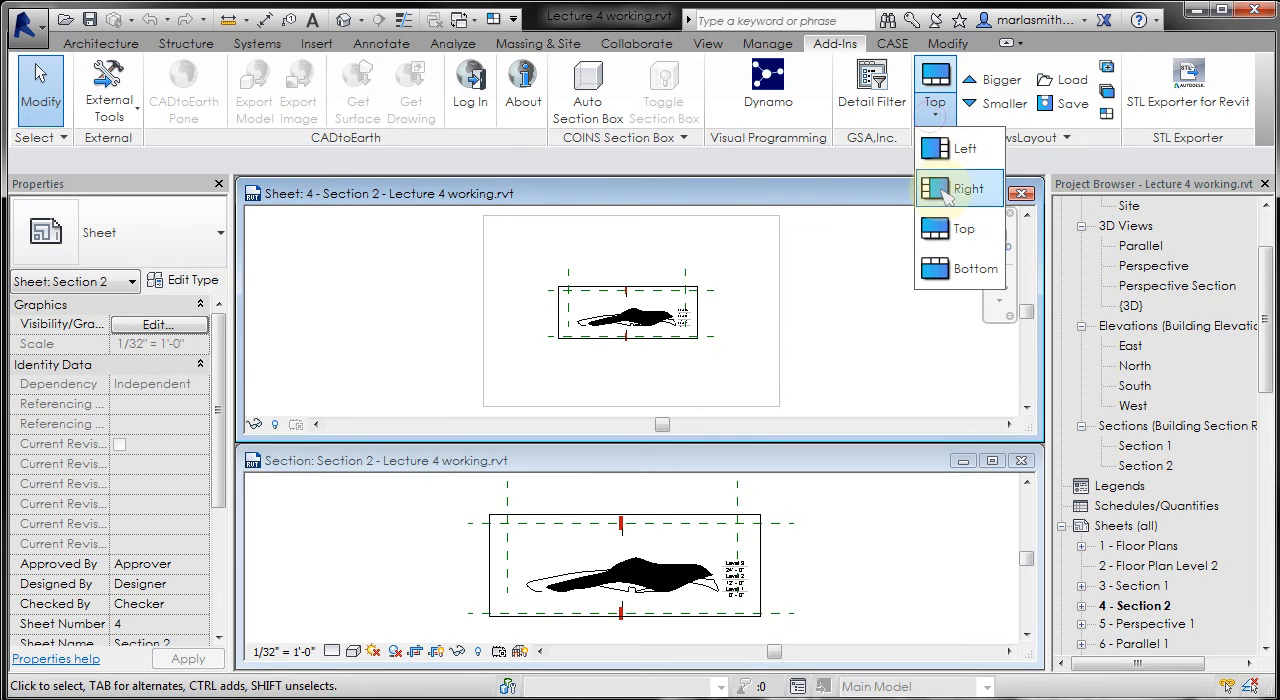
left_click(945, 192)
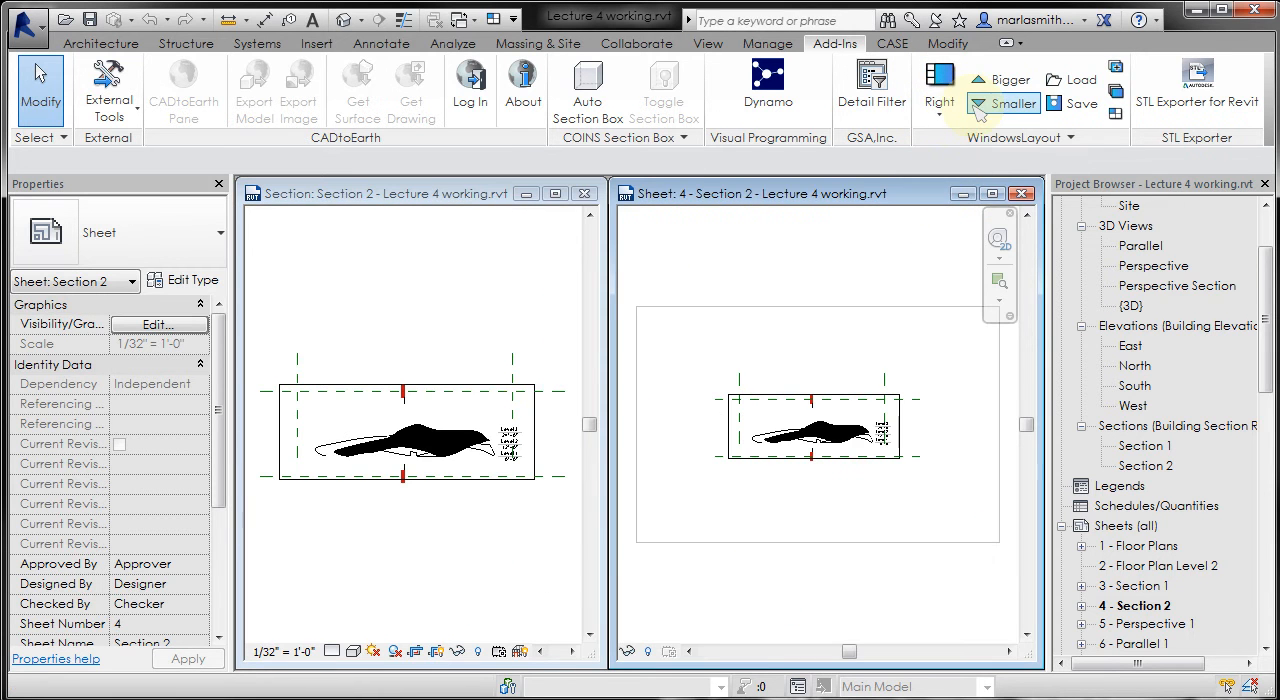
left_click(977, 106)
left_click(977, 106)
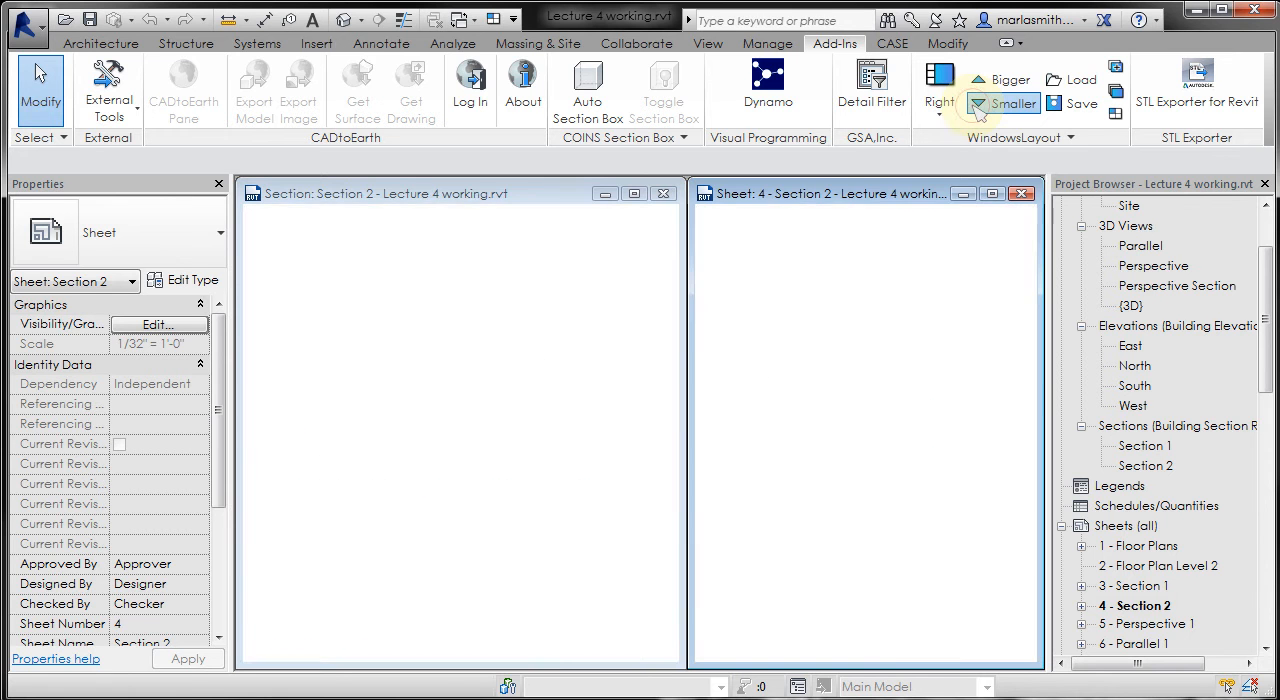
left_click(980, 82)
left_click(980, 82)
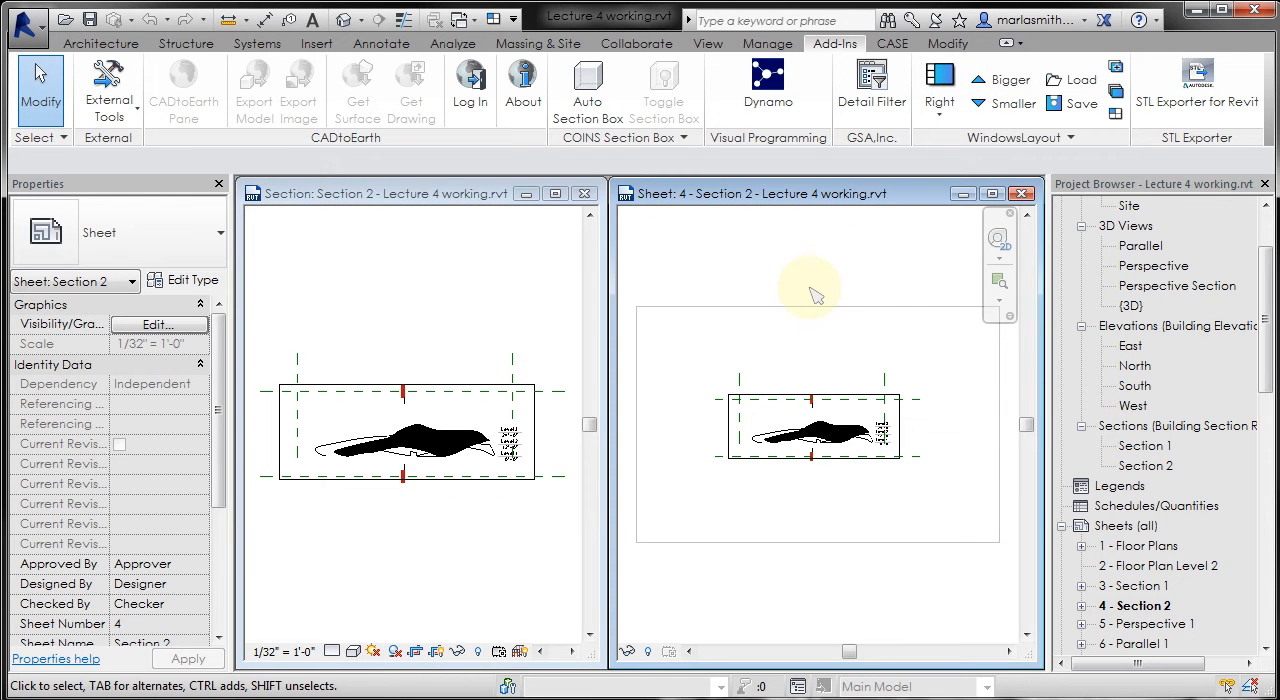
left_click(940, 114)
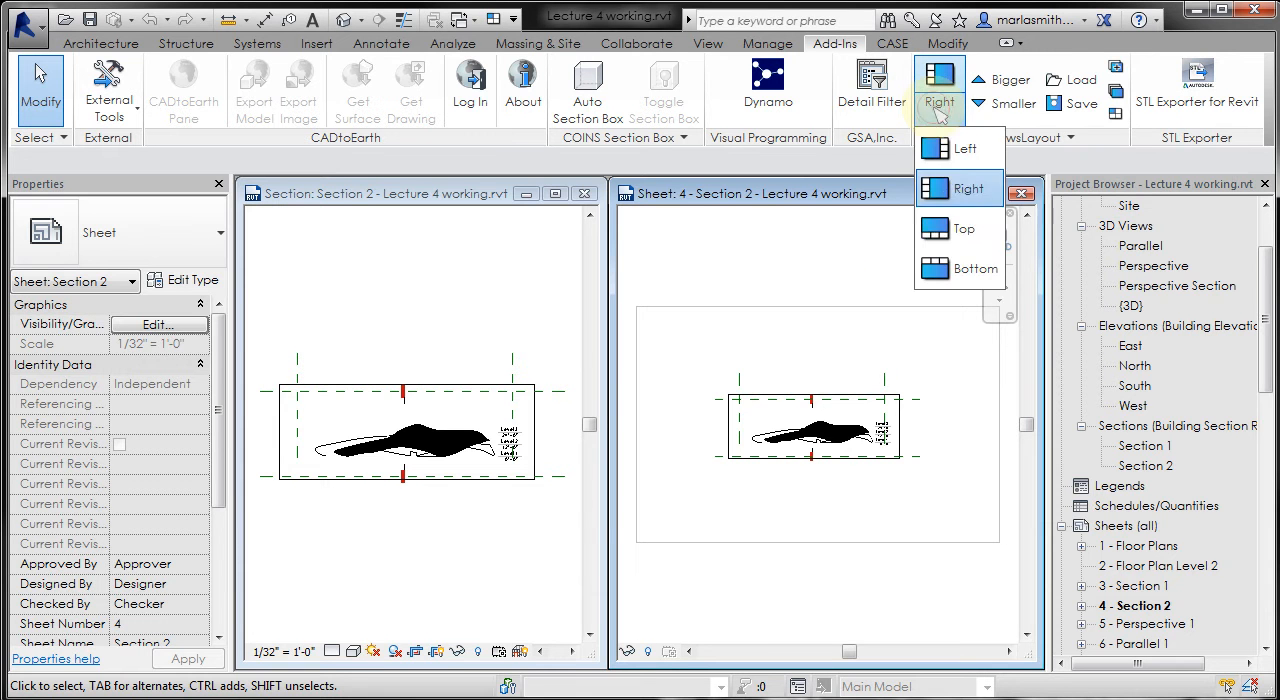
left_click(950, 229)
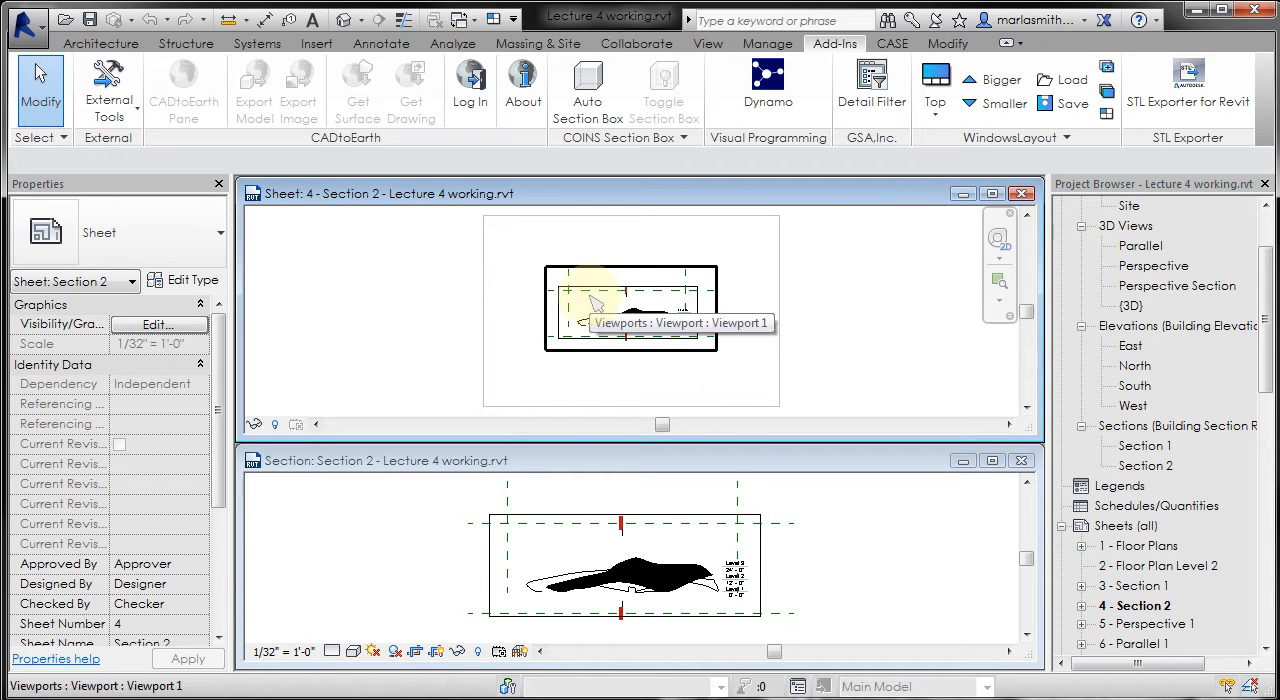
- Set the view scale of the Section 2 viewport on the sheet to 1/16" = 1'-0"
scroll(592, 300, "up", 1)
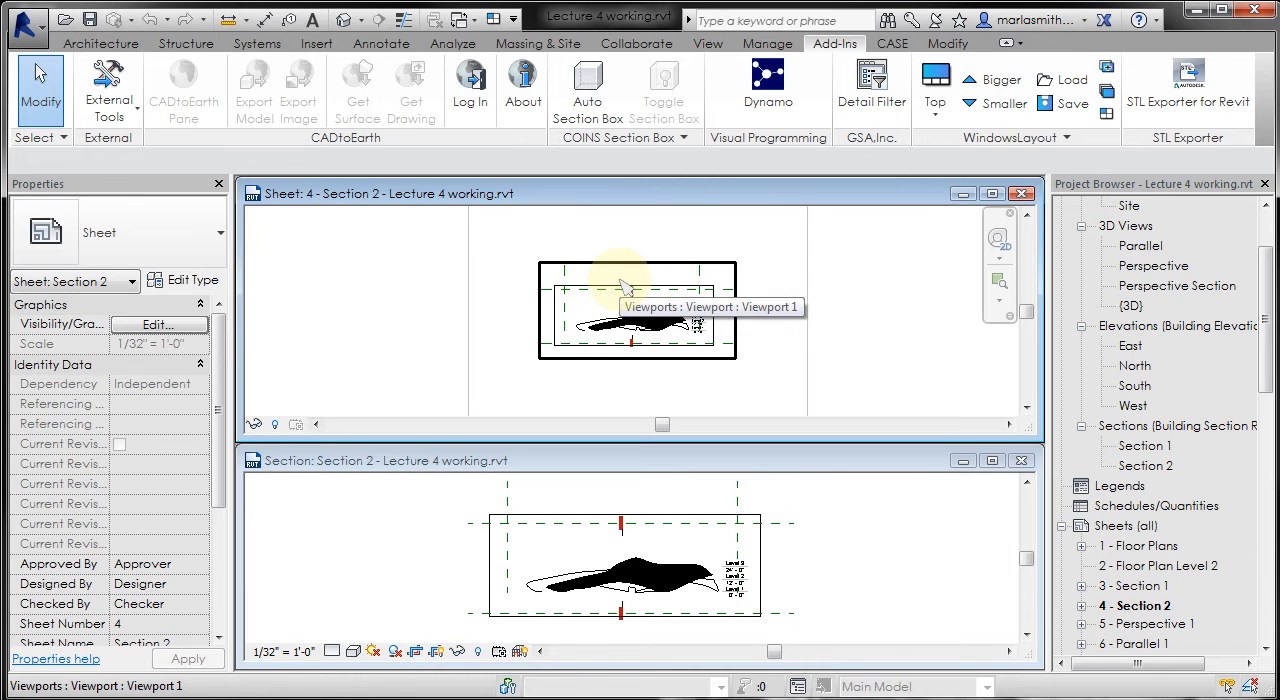
scroll(618, 286, "up", 1)
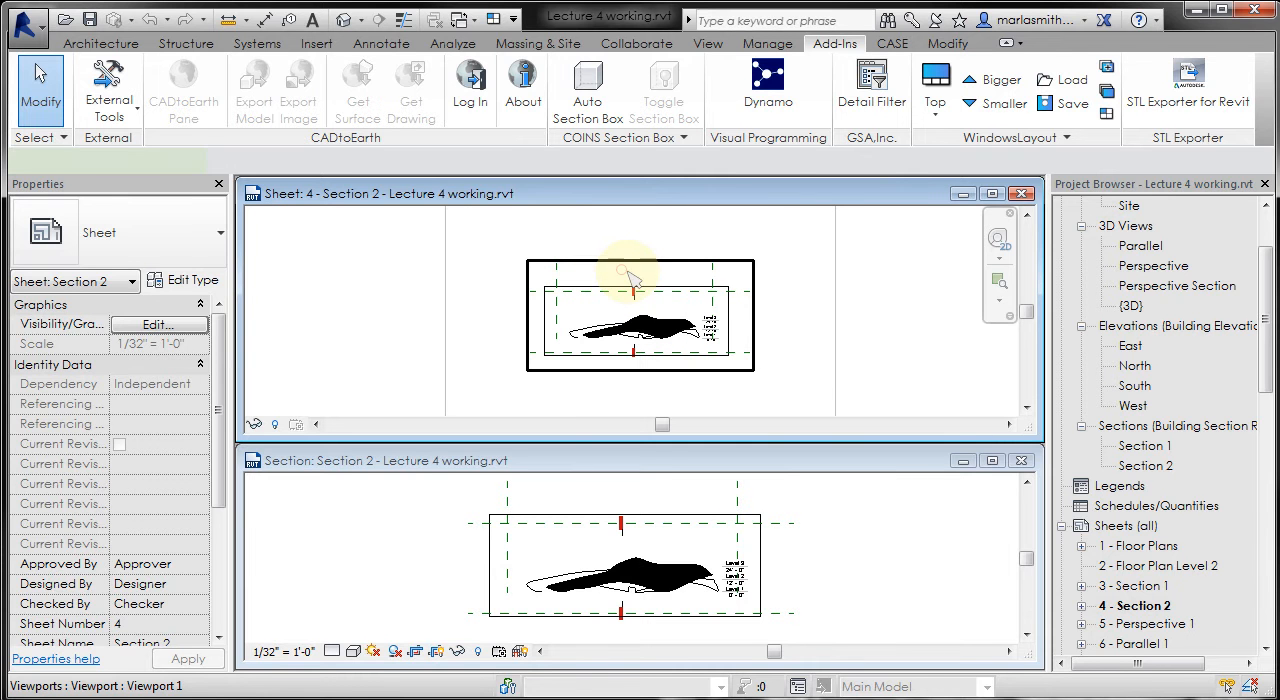
left_click(622, 276)
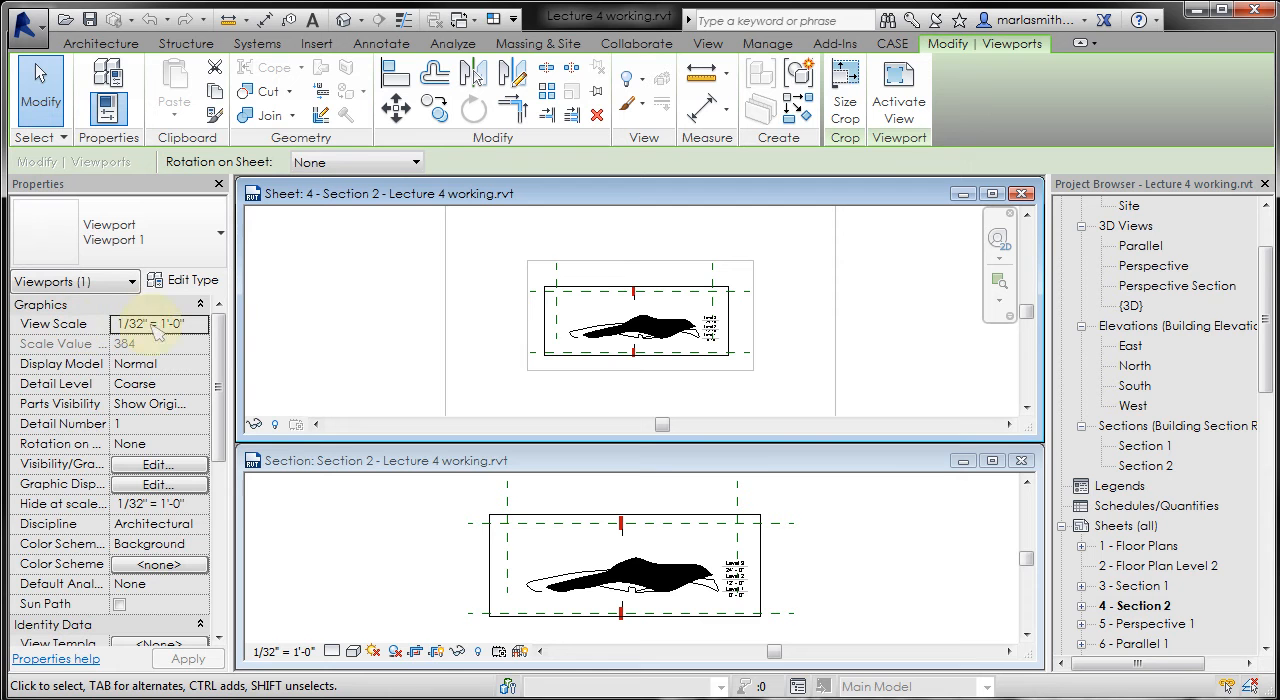
left_click(203, 328)
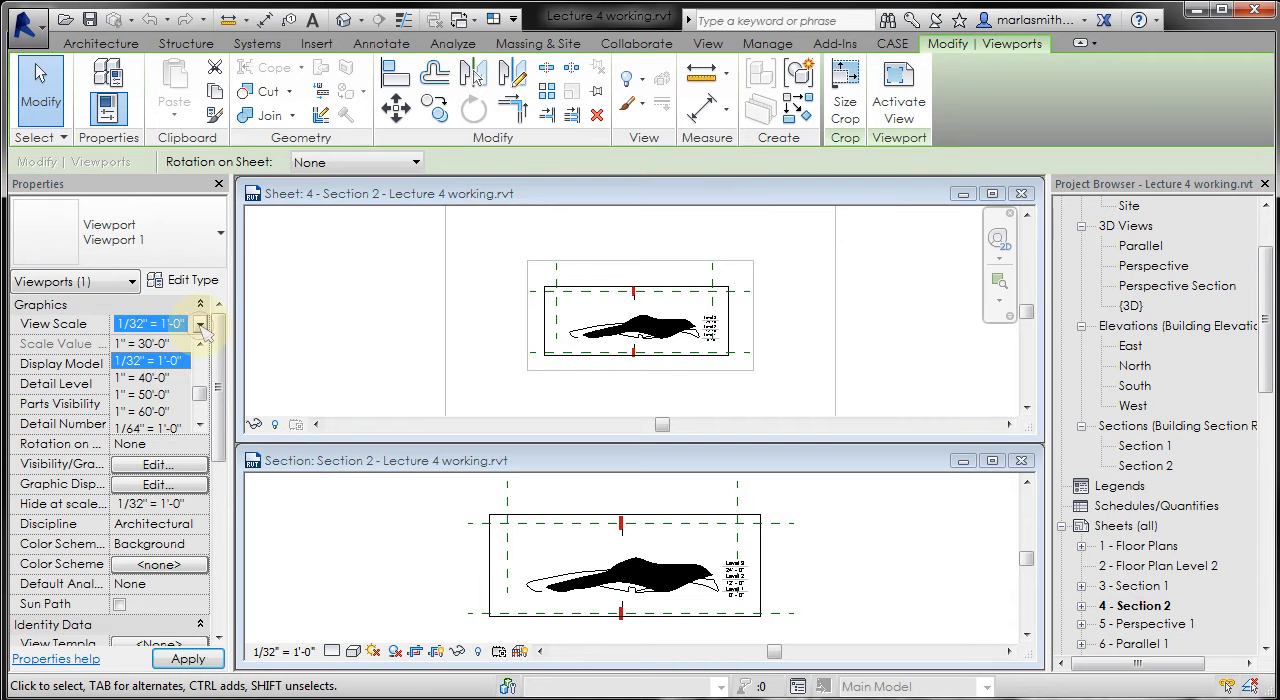
scroll(203, 397, "up", 1)
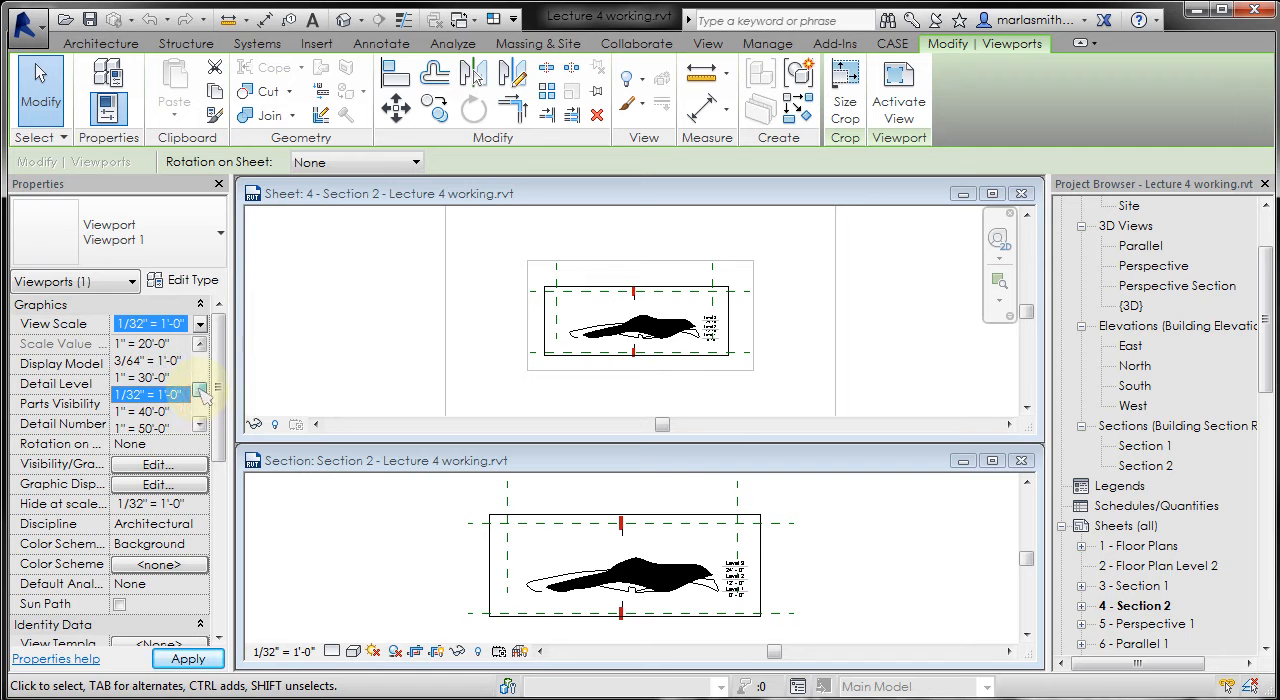
left_click_drag(203, 394, 204, 389)
left_click(163, 343)
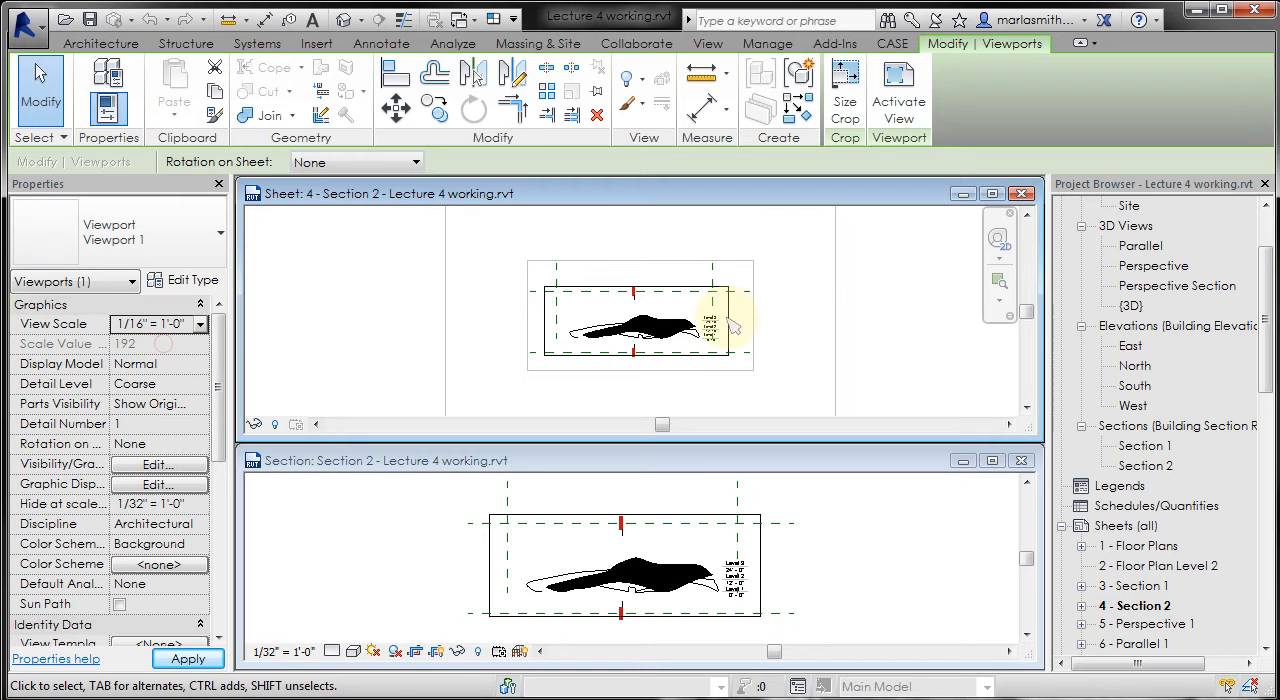
- Move the enlarged section viewport back inside the borders of the sheet and deselect it
scroll(552, 411, "down", 2)
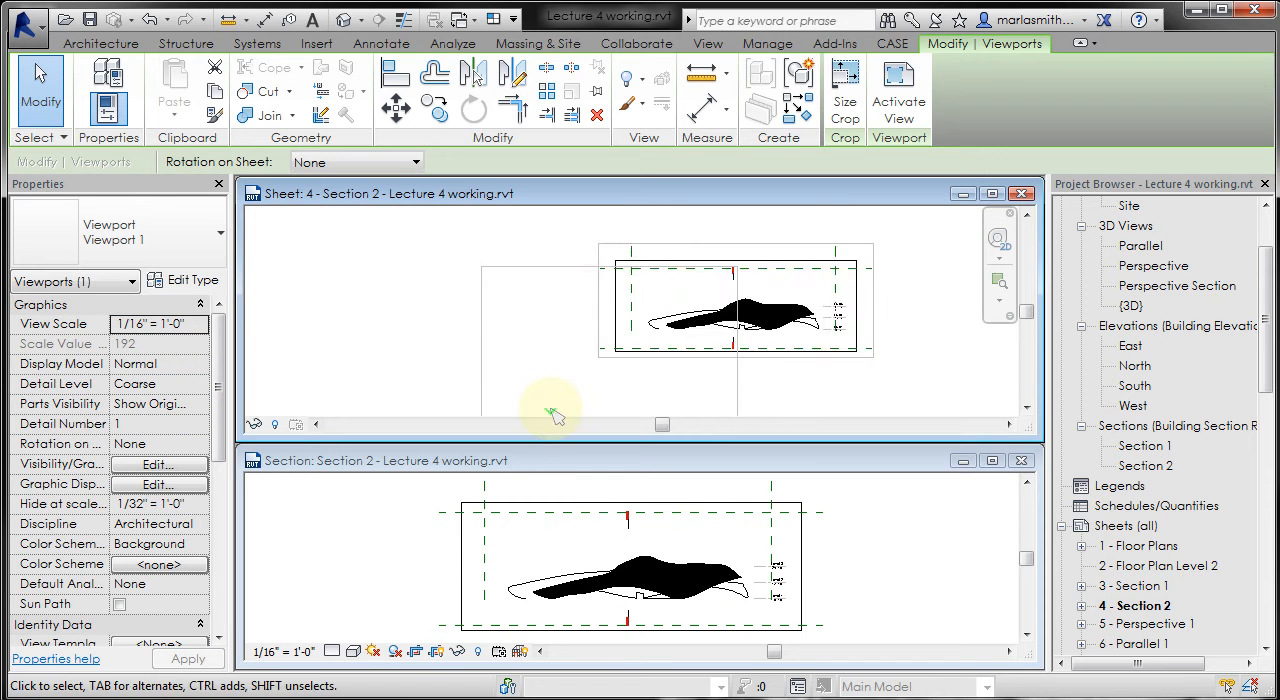
scroll(552, 411, "down", 3)
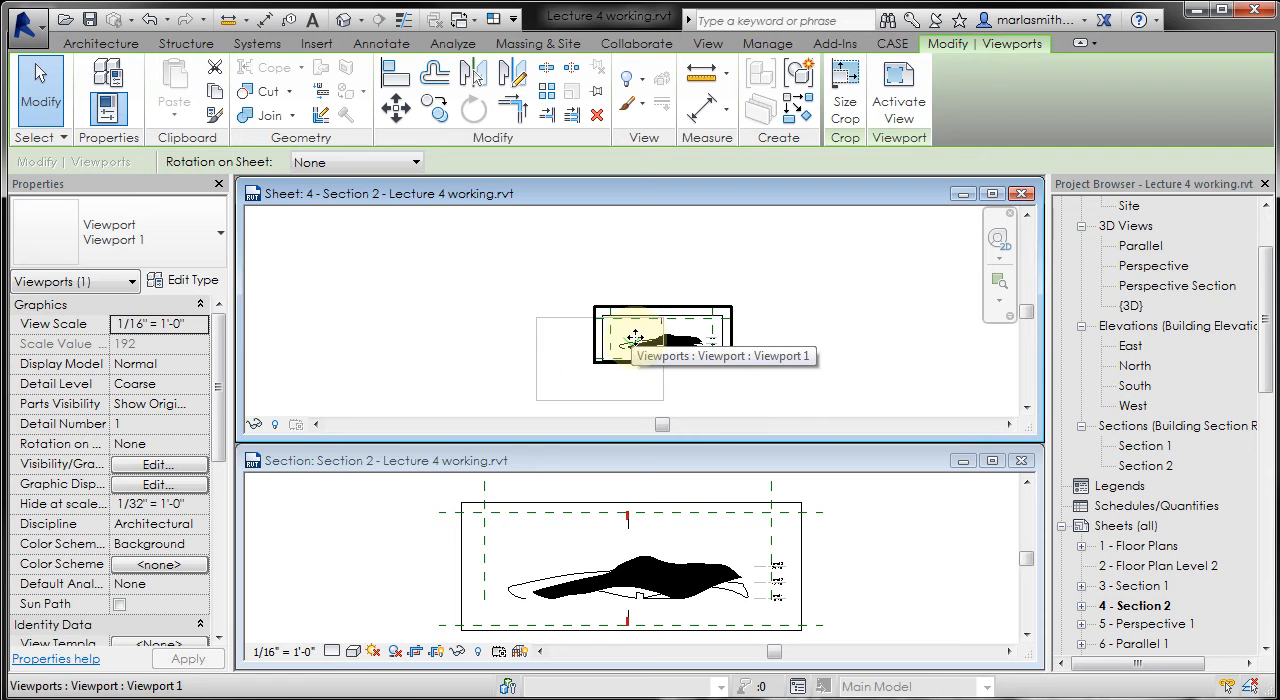
left_click_drag(634, 339, 573, 365)
left_click(741, 375)
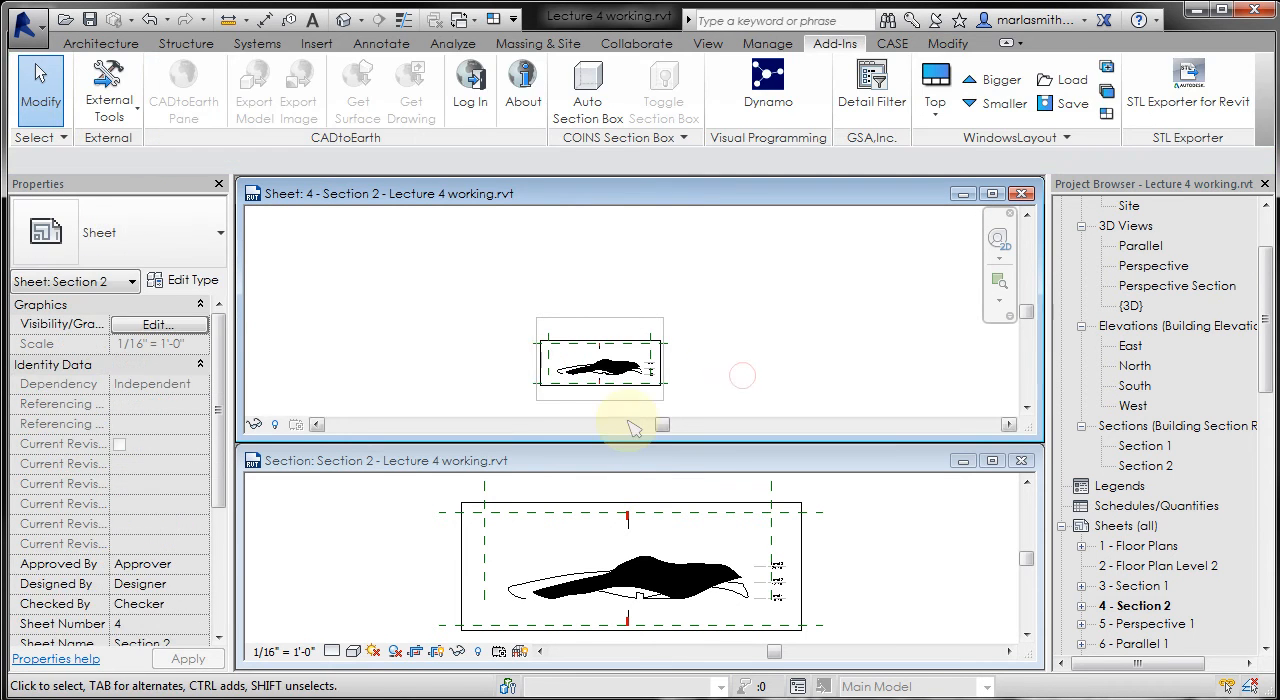
- In the Section 2 view, set the scale to 1/32" = 1'-0" and return it to 1/16" = 1'-0"
left_click(388, 537)
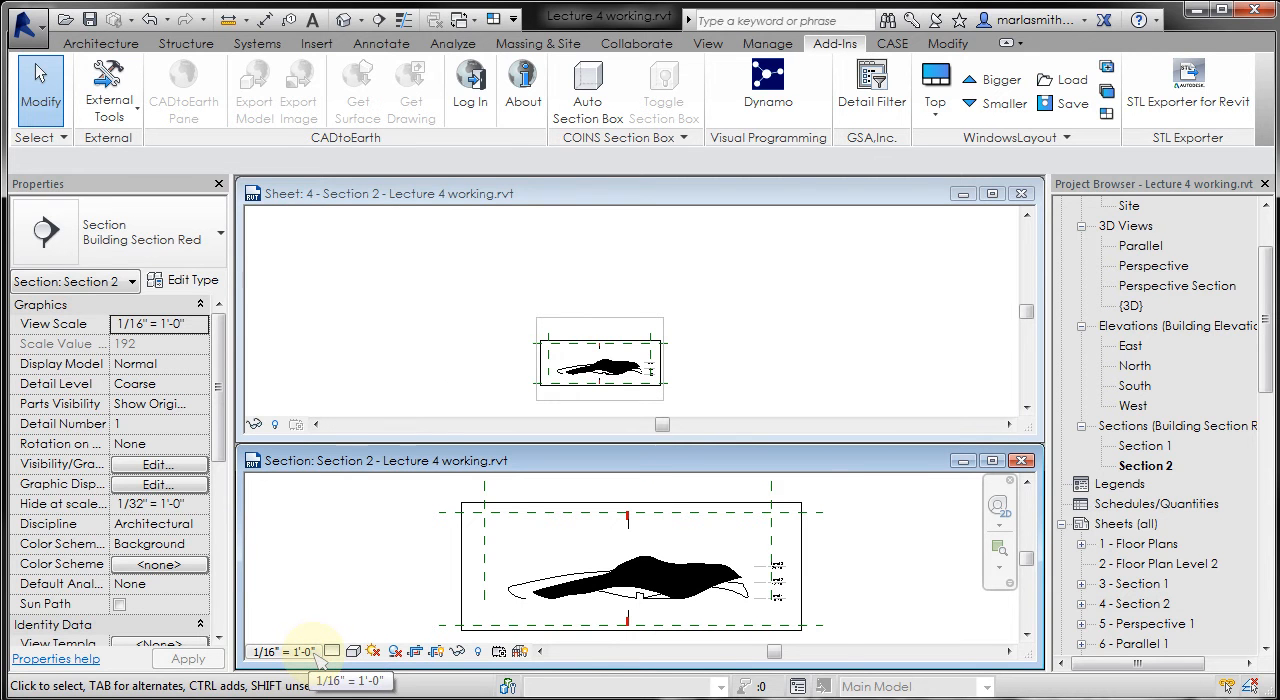
left_click(285, 652)
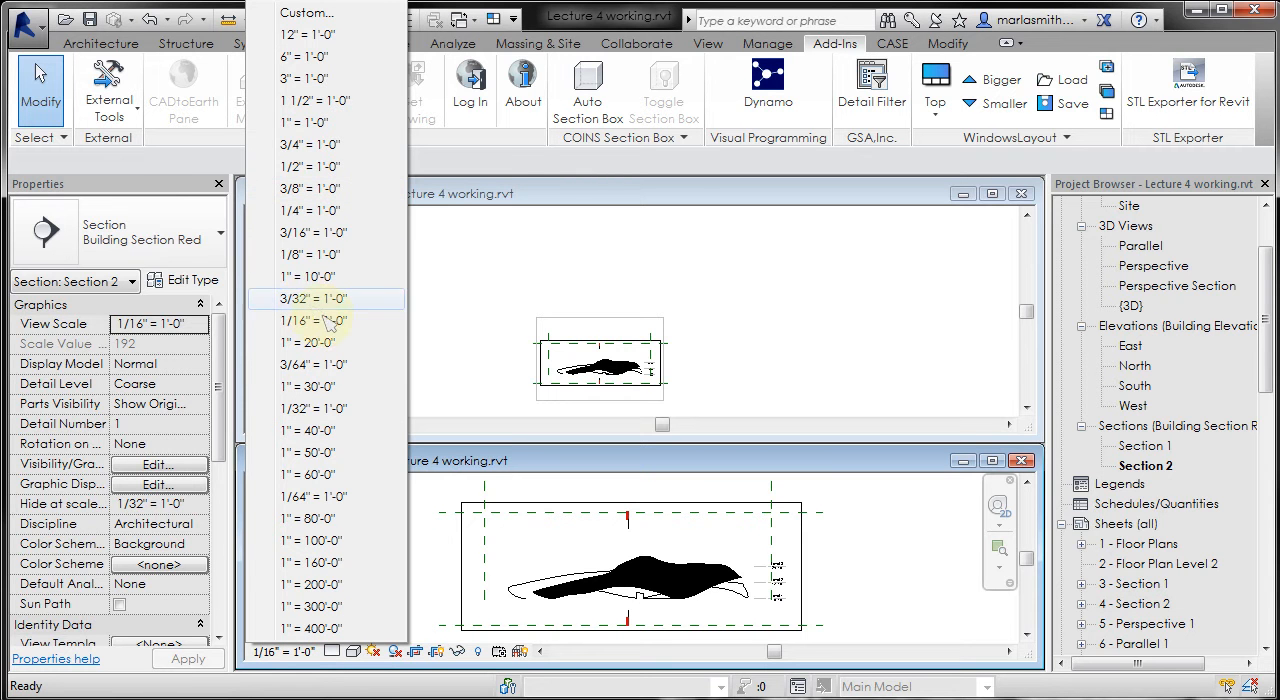
left_click(319, 412)
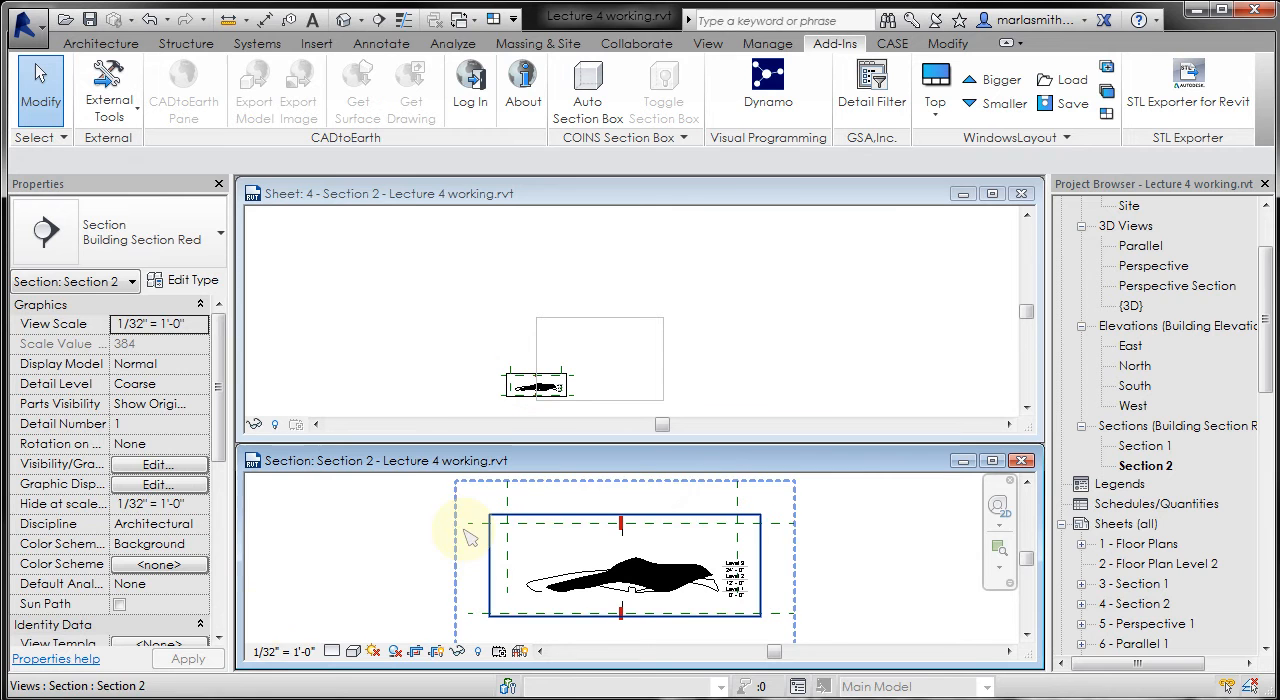
left_click(270, 651)
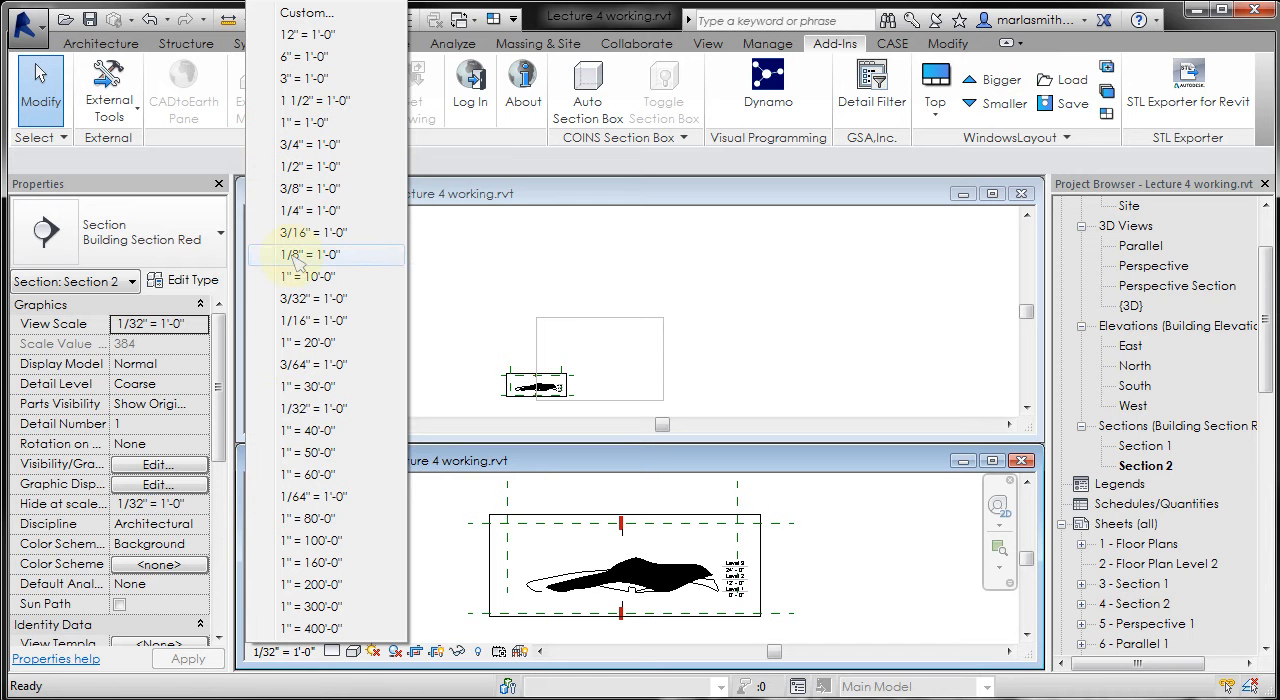
left_click(305, 320)
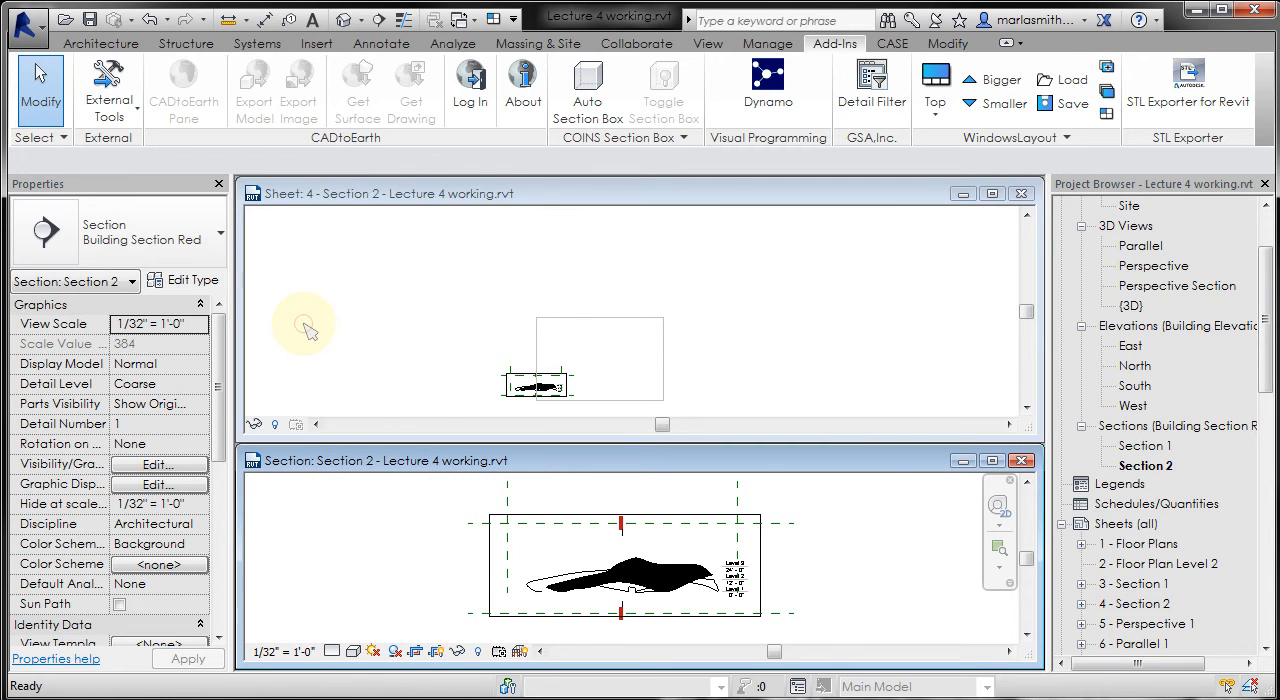
- Activate the window of sheet 4 - Section 2 and maximize it
left_click(758, 303)
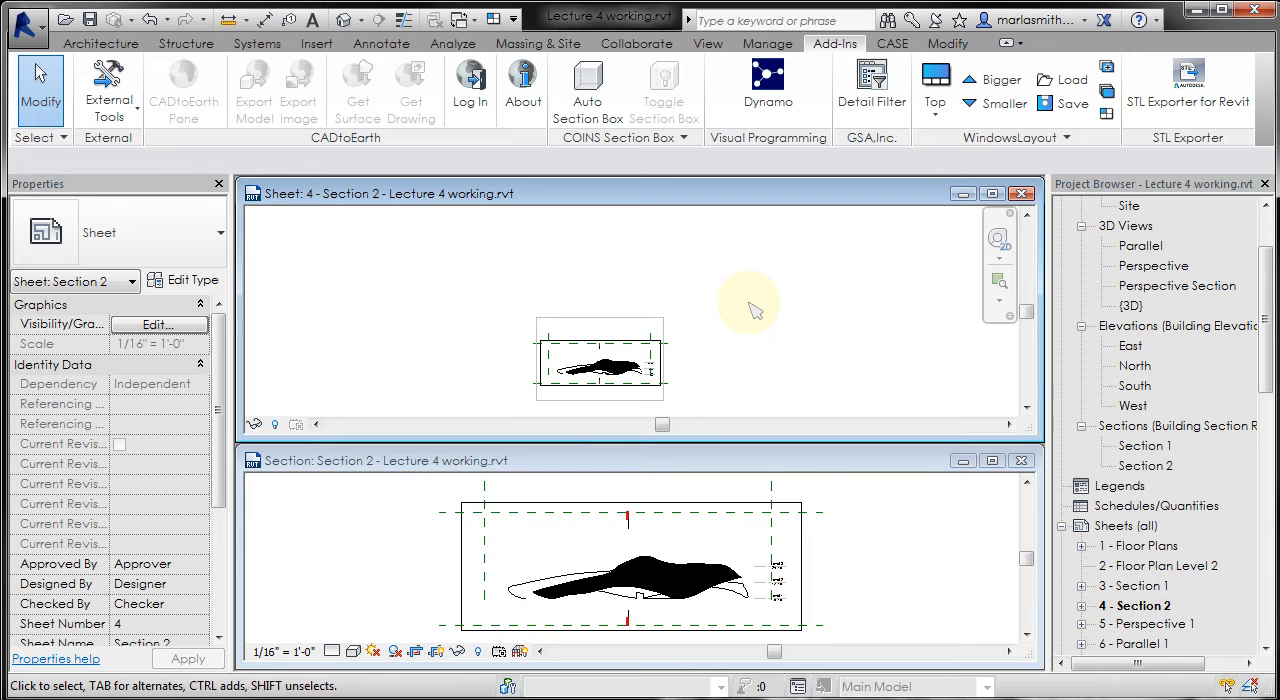
middle_click_drag(698, 375, 737, 337)
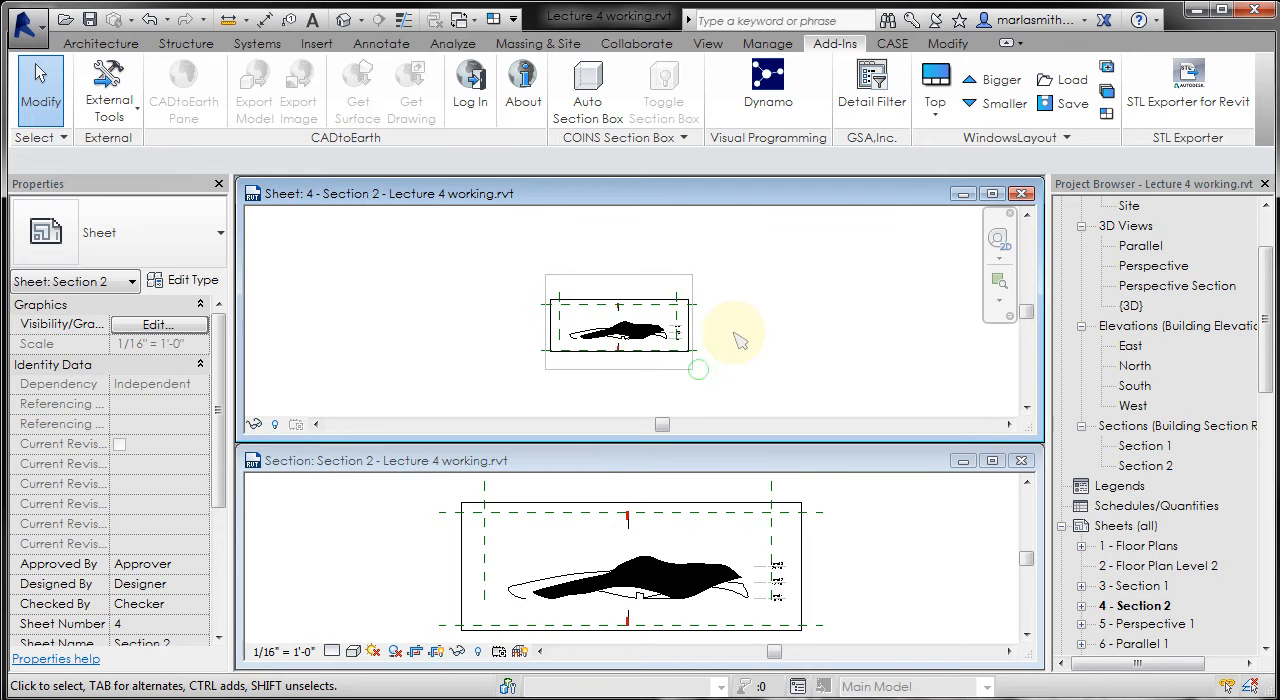
left_click(993, 194)
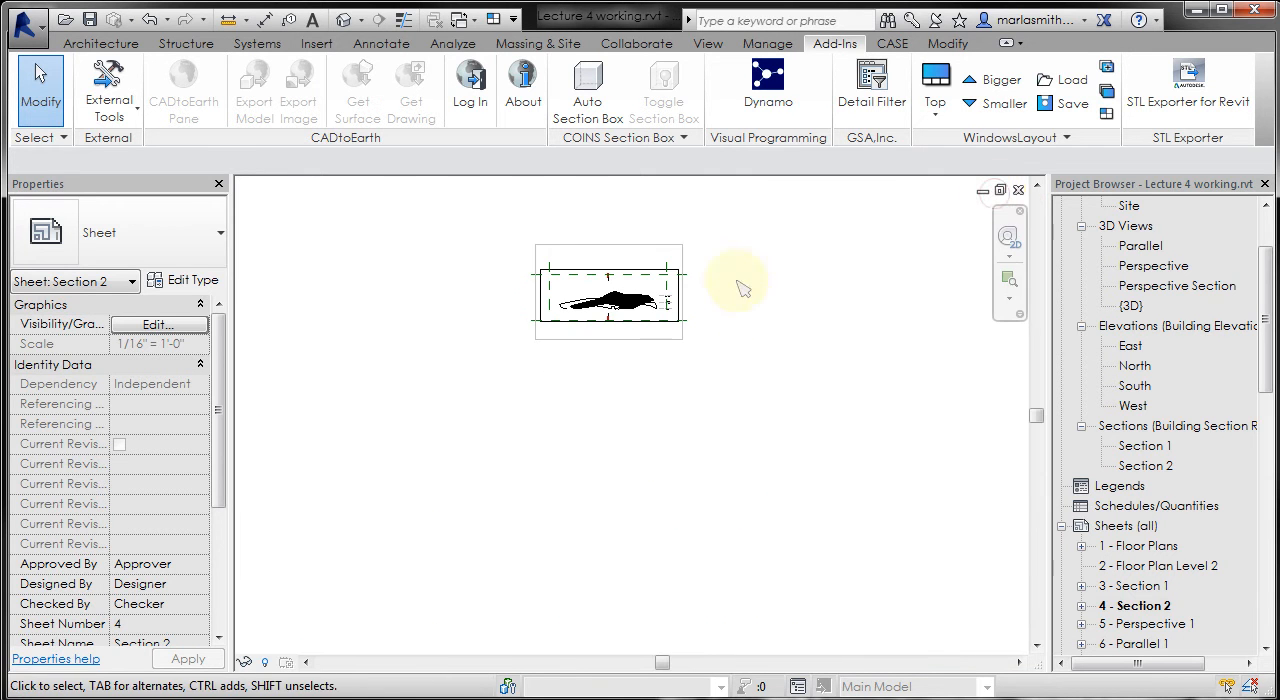
scroll(641, 232, "up", 5)
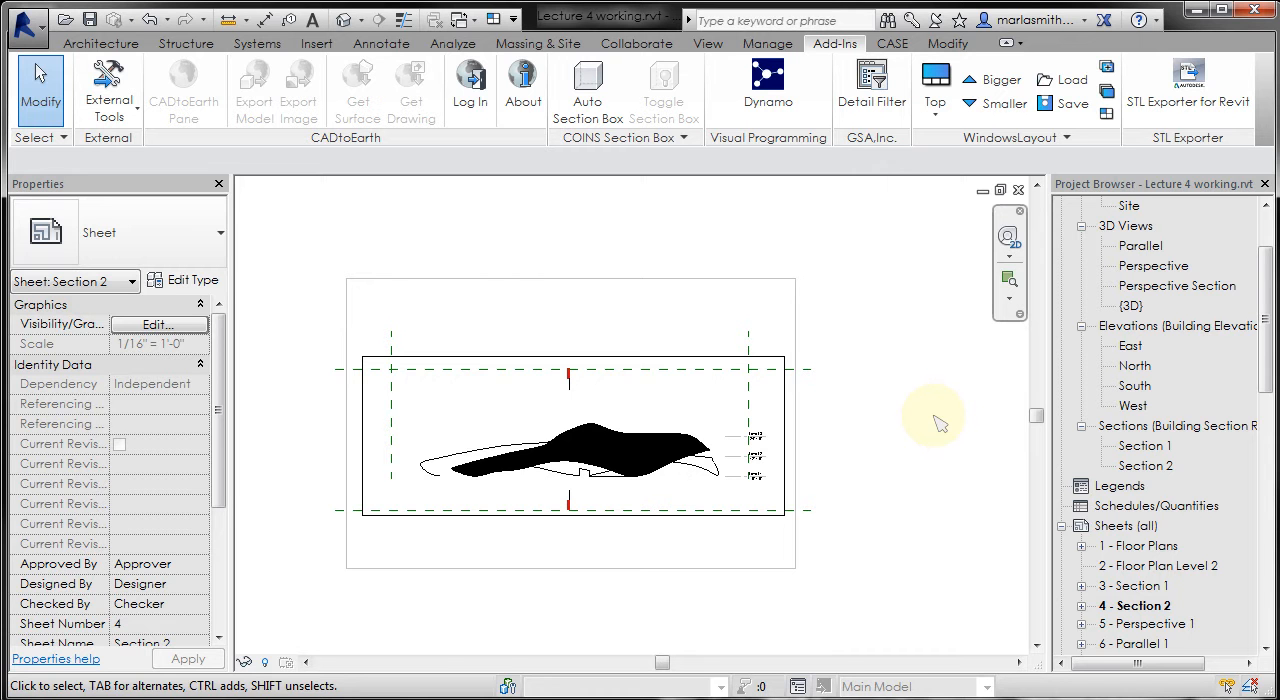
- Assign the existing guide grid Grid 1/2" to the Section 2 sheet
left_click(707, 43)
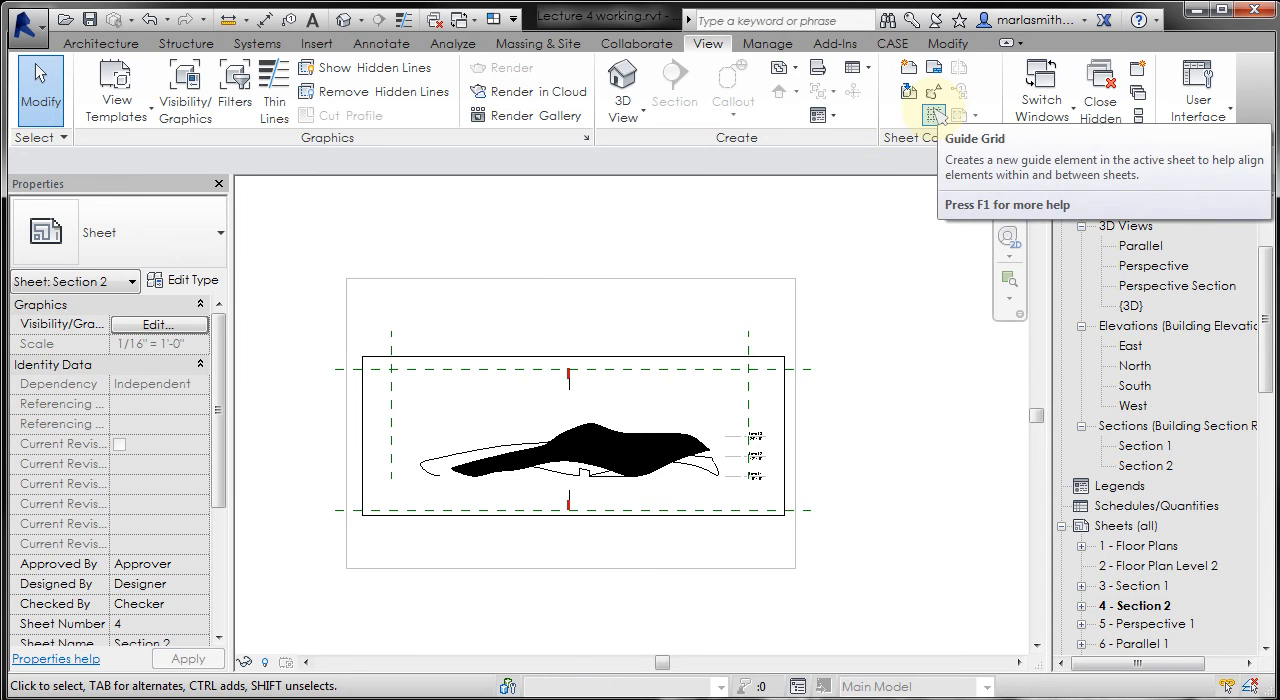
left_click(934, 115)
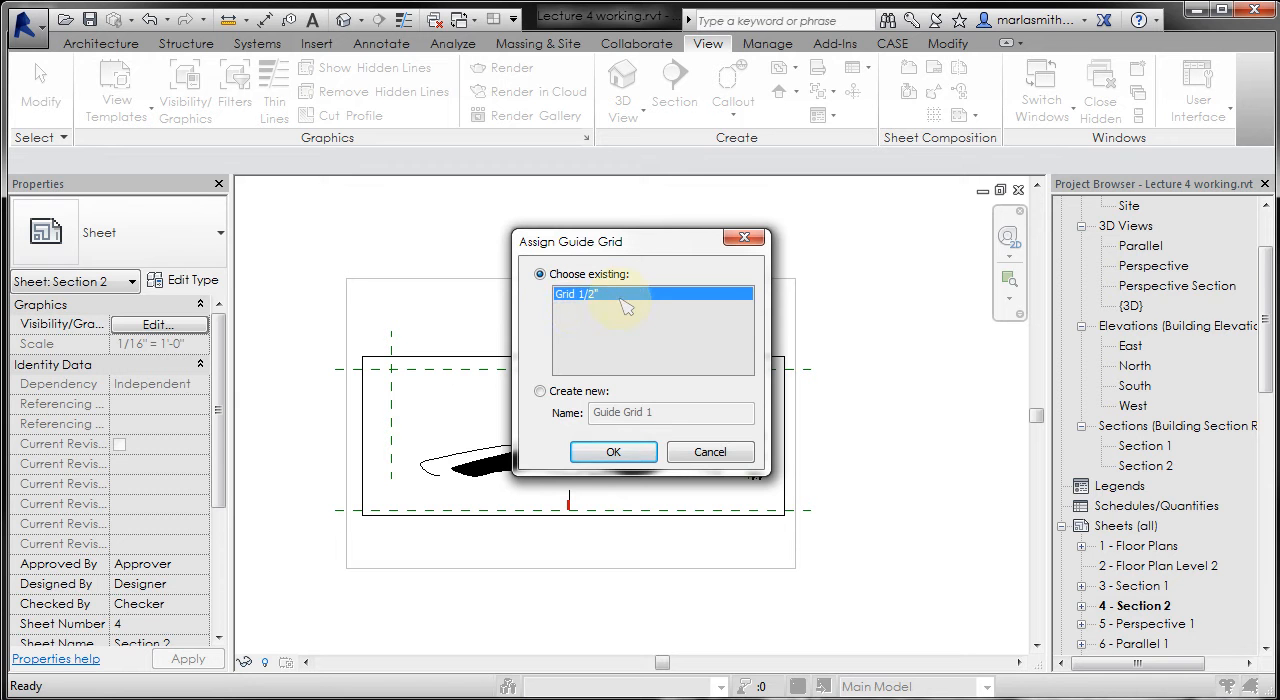
left_click(614, 452)
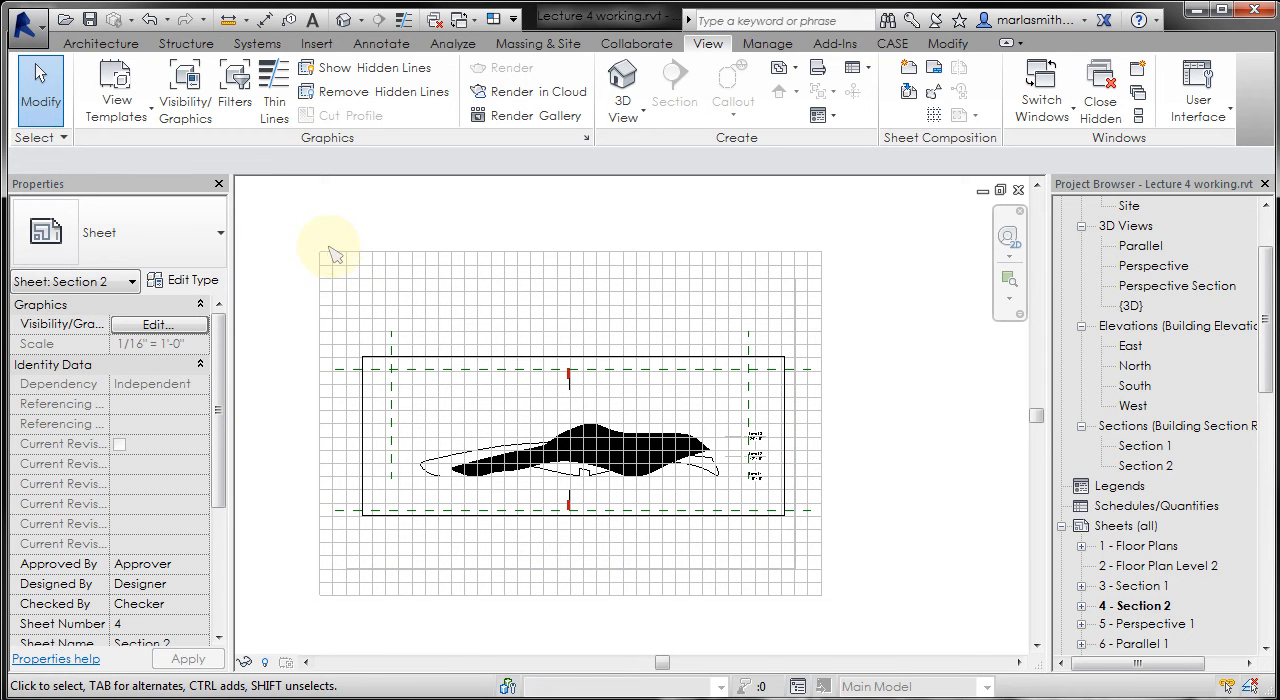
scroll(287, 256, "up", 1)
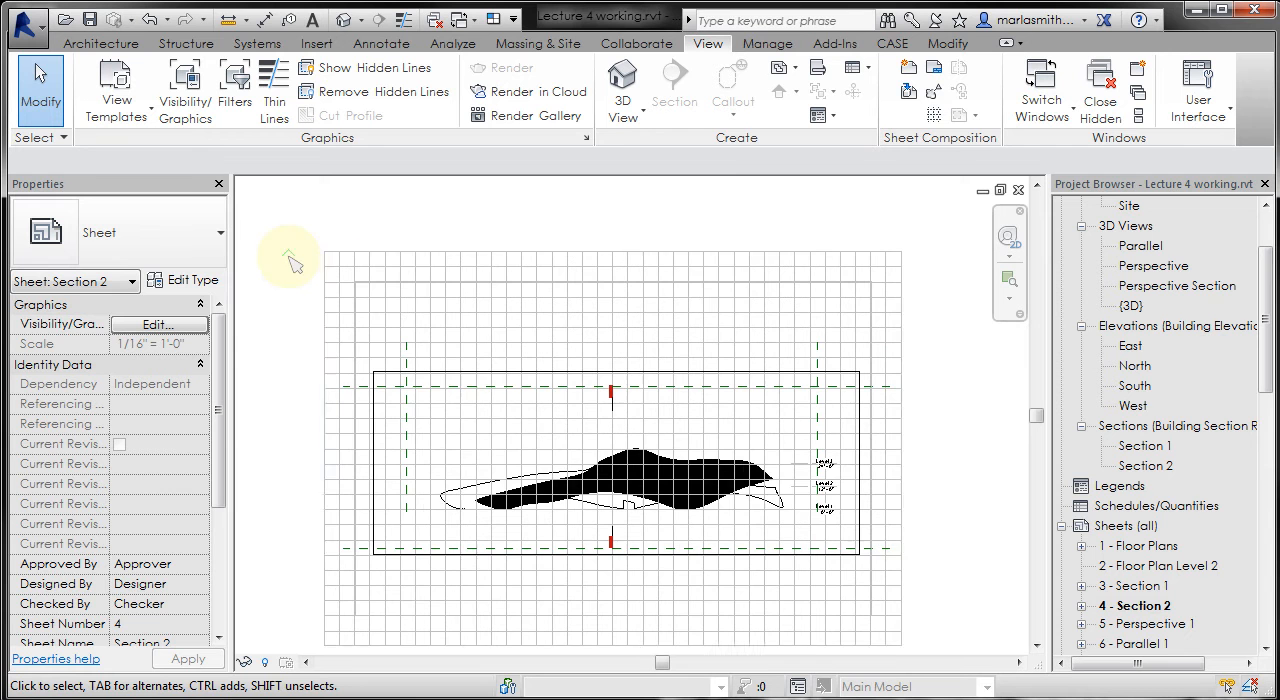
- In Object Styles, change the line colour of the Guide Grid annotation category to light red, RGB 255-213-213
left_click(771, 44)
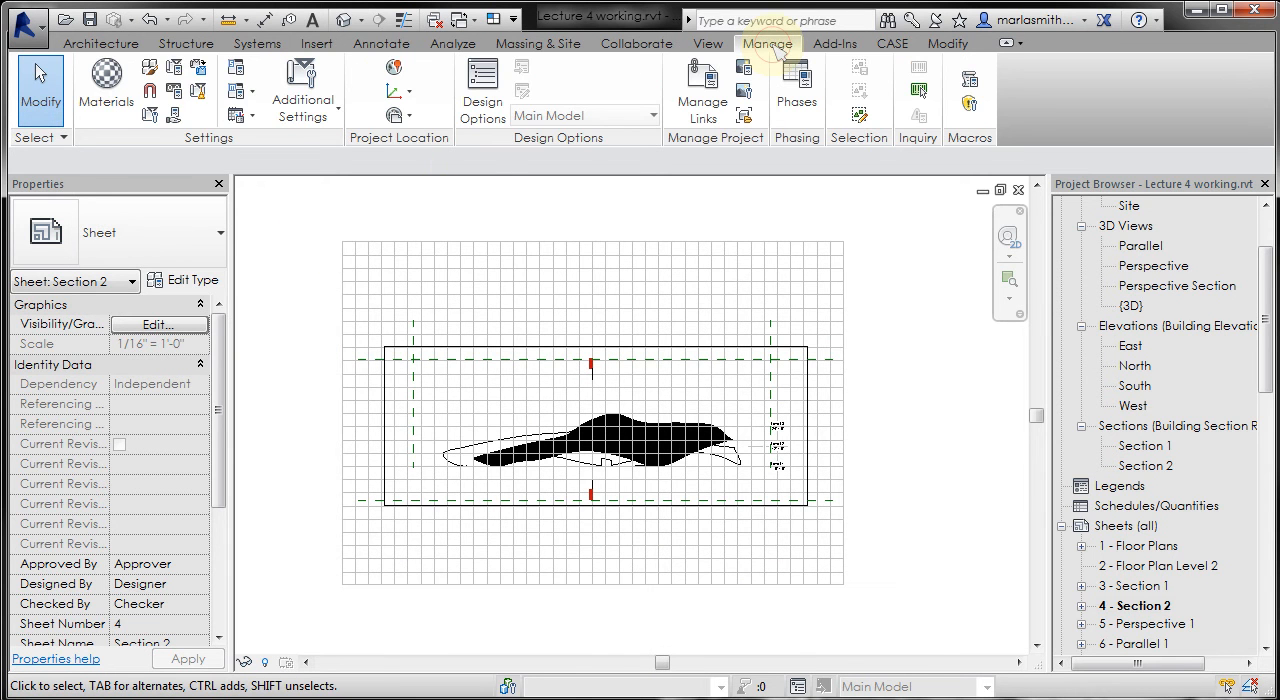
left_click(150, 68)
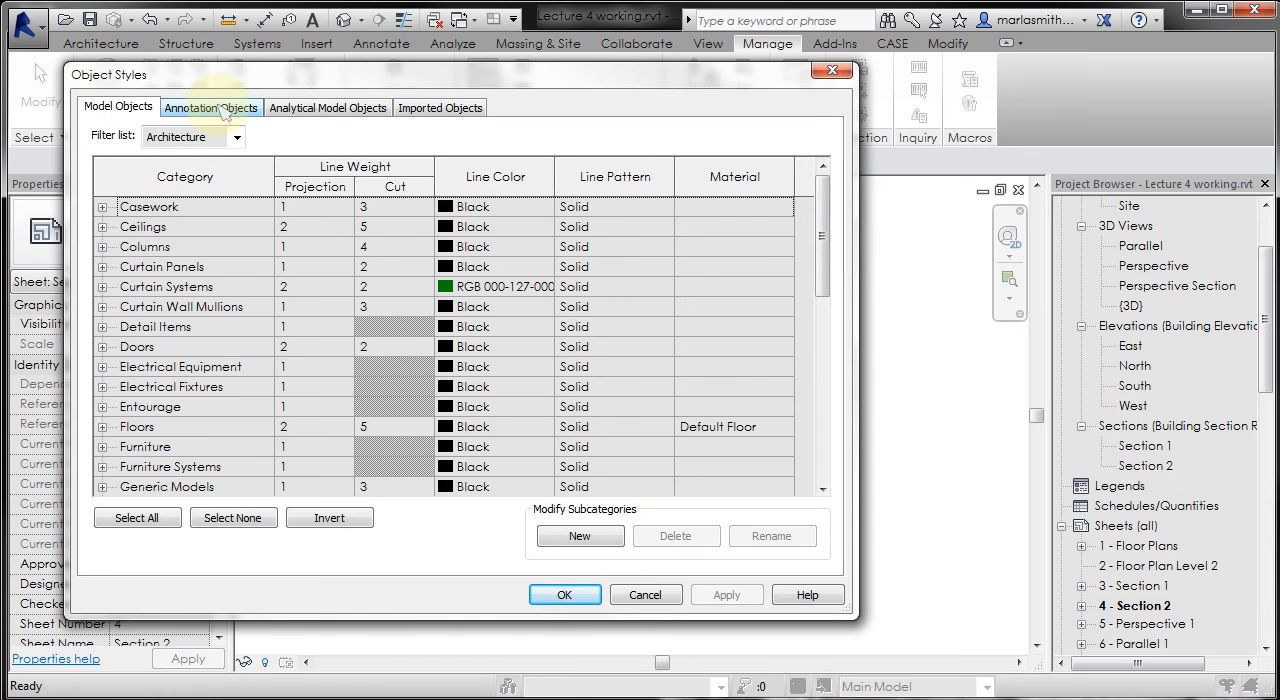
left_click_drag(400, 76, 350, 85)
left_click(154, 107)
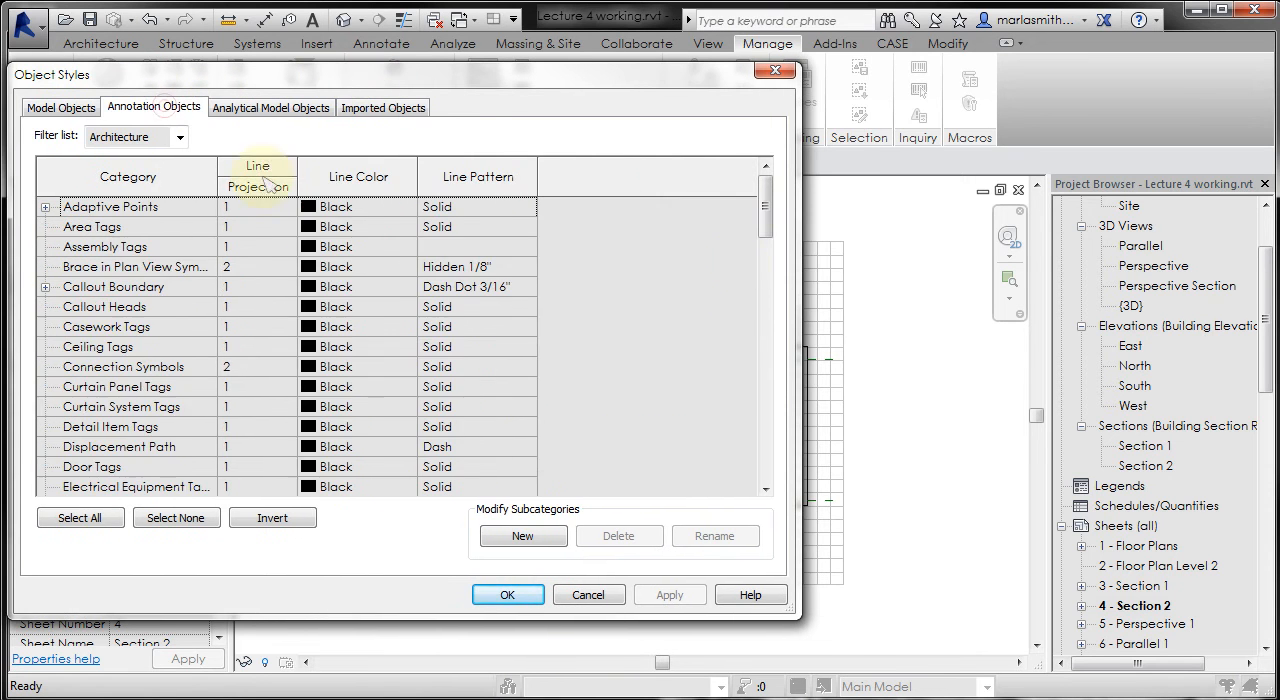
mouse_move(775, 203)
left_mouse_down()
mouse_move(765, 192)
mouse_move(766, 248)
left_mouse_up()
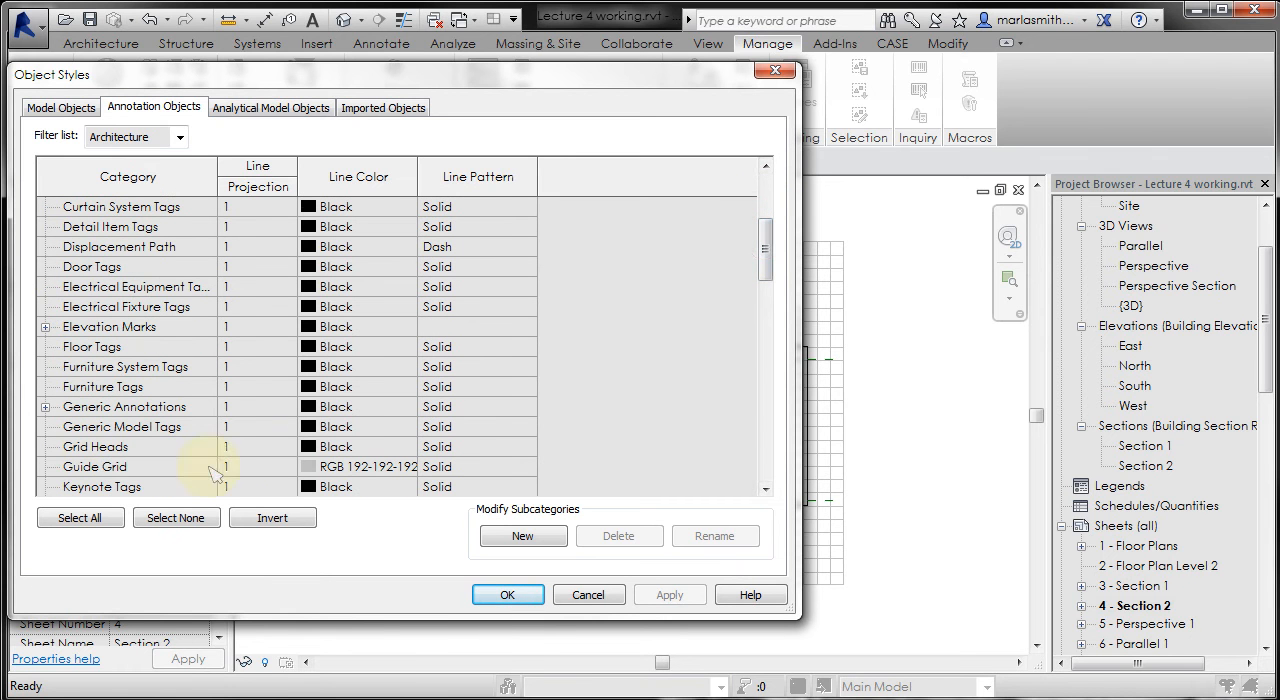
left_click(310, 472)
left_click(338, 467)
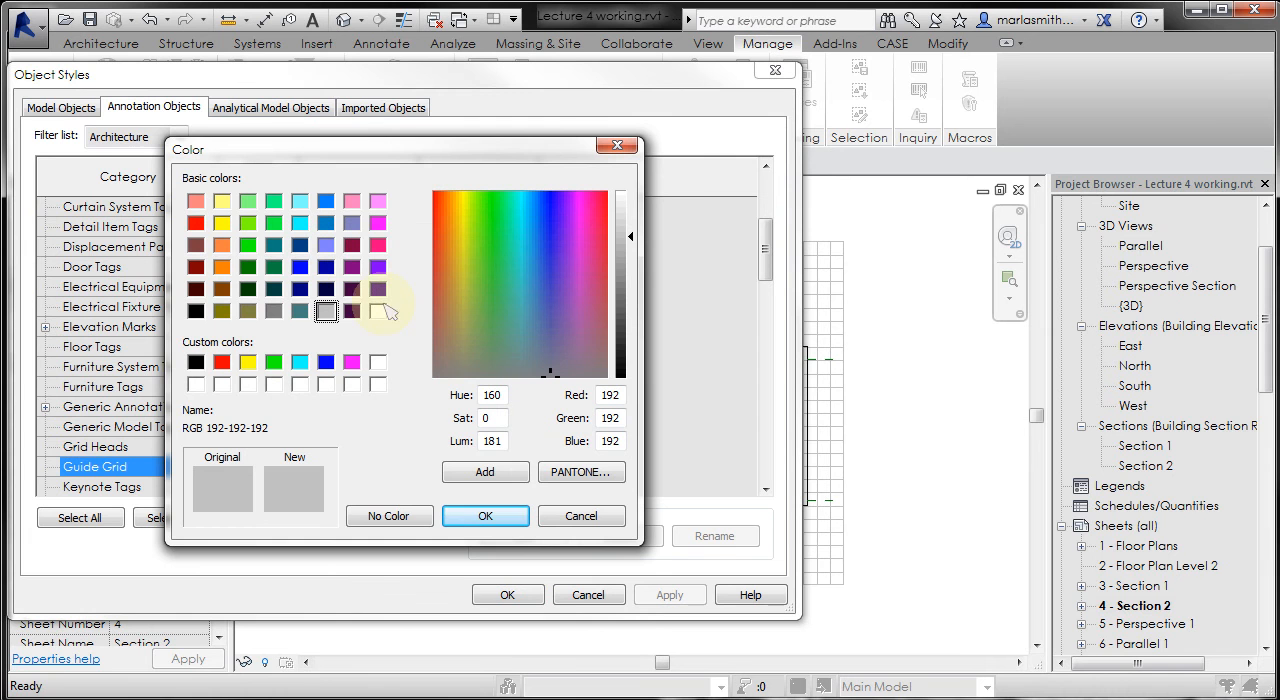
left_click(221, 362)
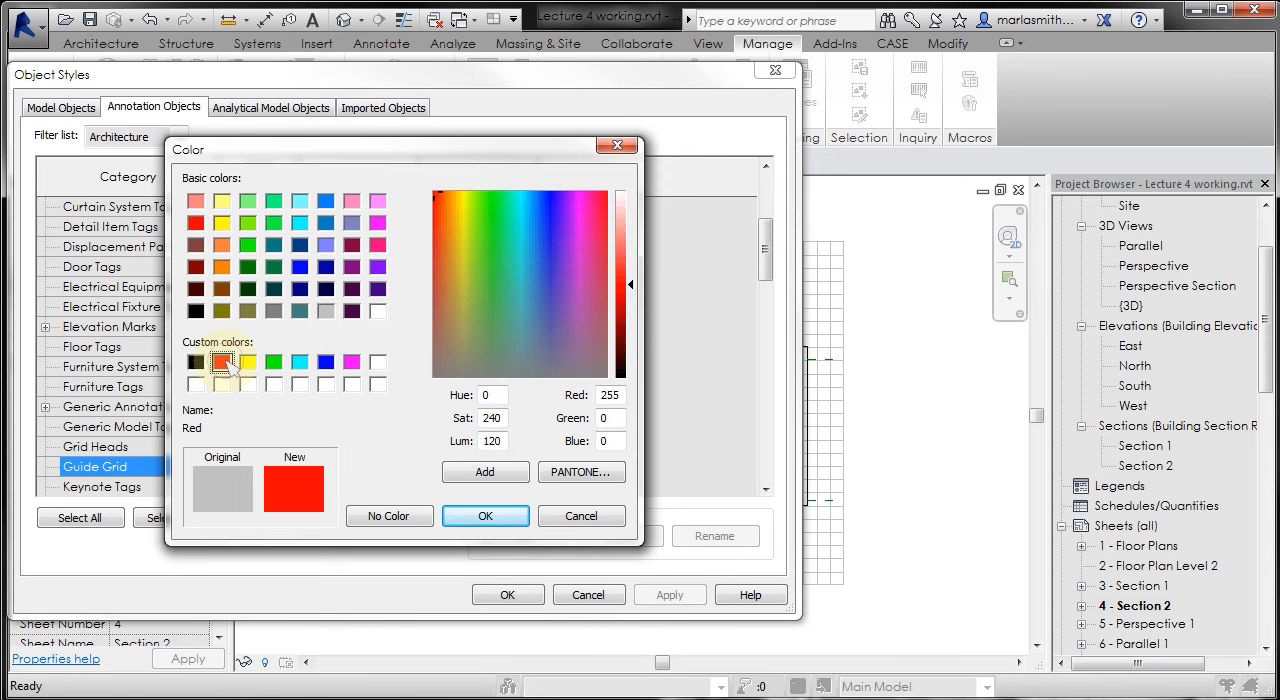
left_click(632, 285)
left_click_drag(632, 285, 632, 210)
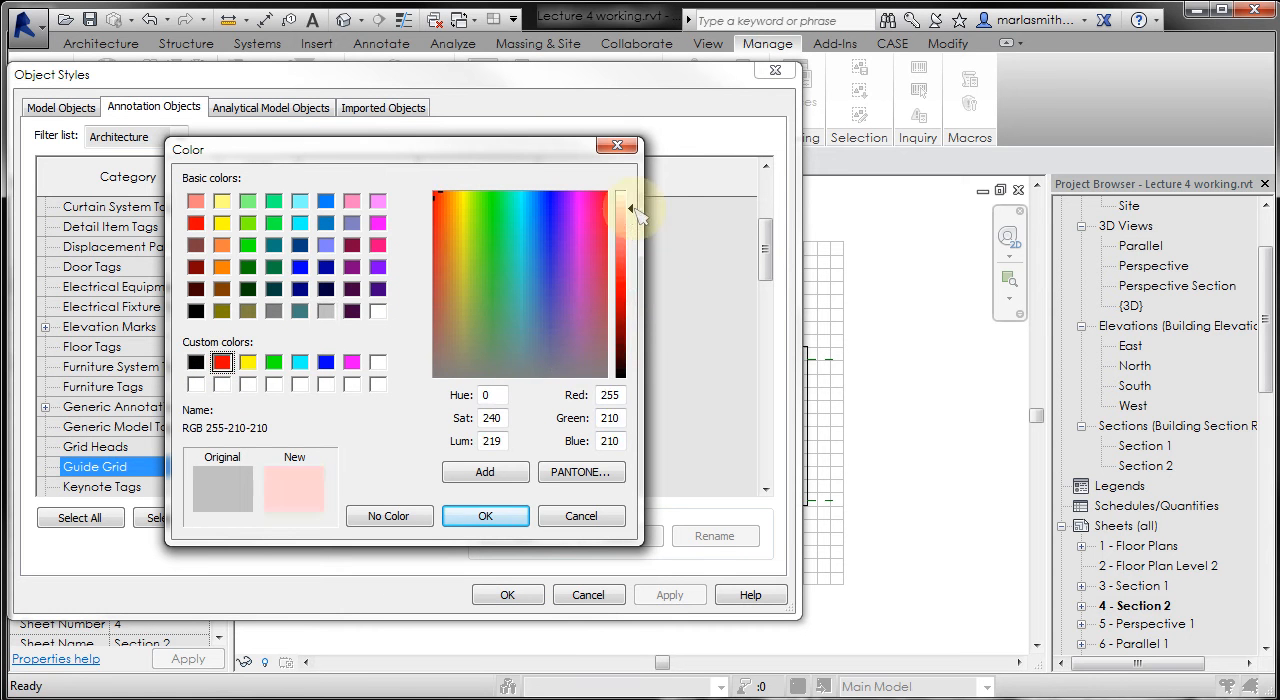
left_click(485, 515)
left_click(508, 594)
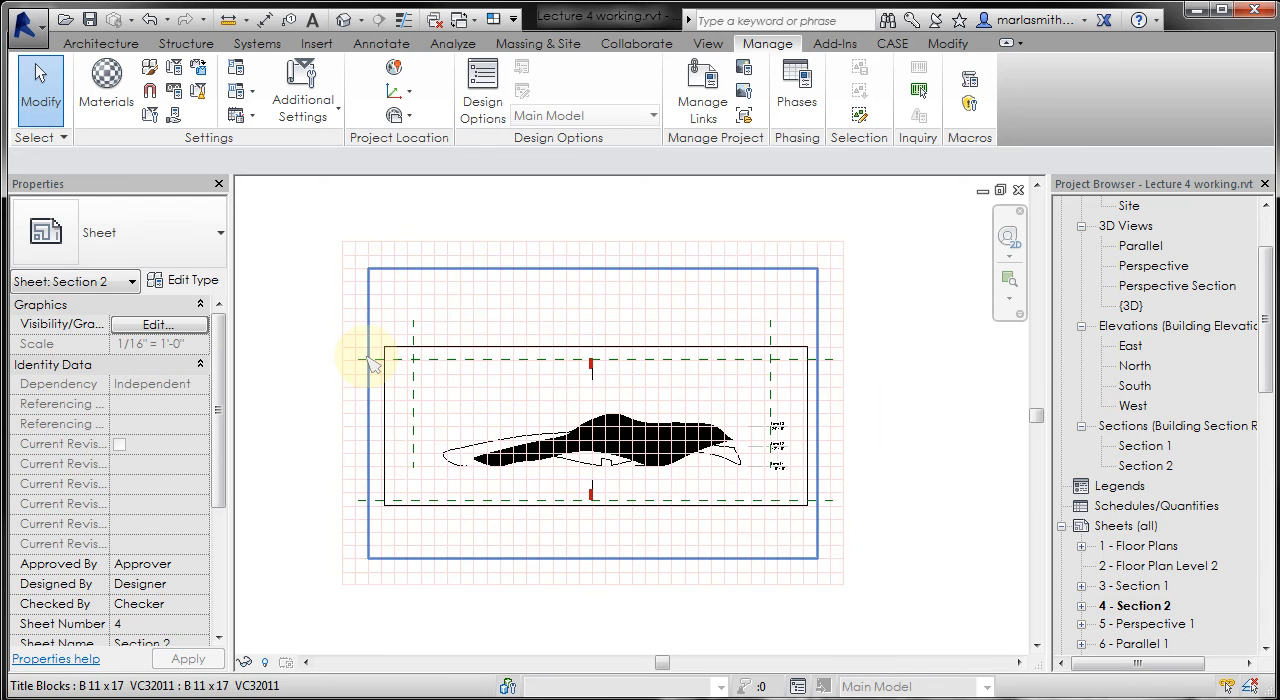
- Move the Section 2 viewport by the upper-left corner of its crop border onto the nearest guide grid intersection below it, then deselect it
scroll(370, 363, "up", 5)
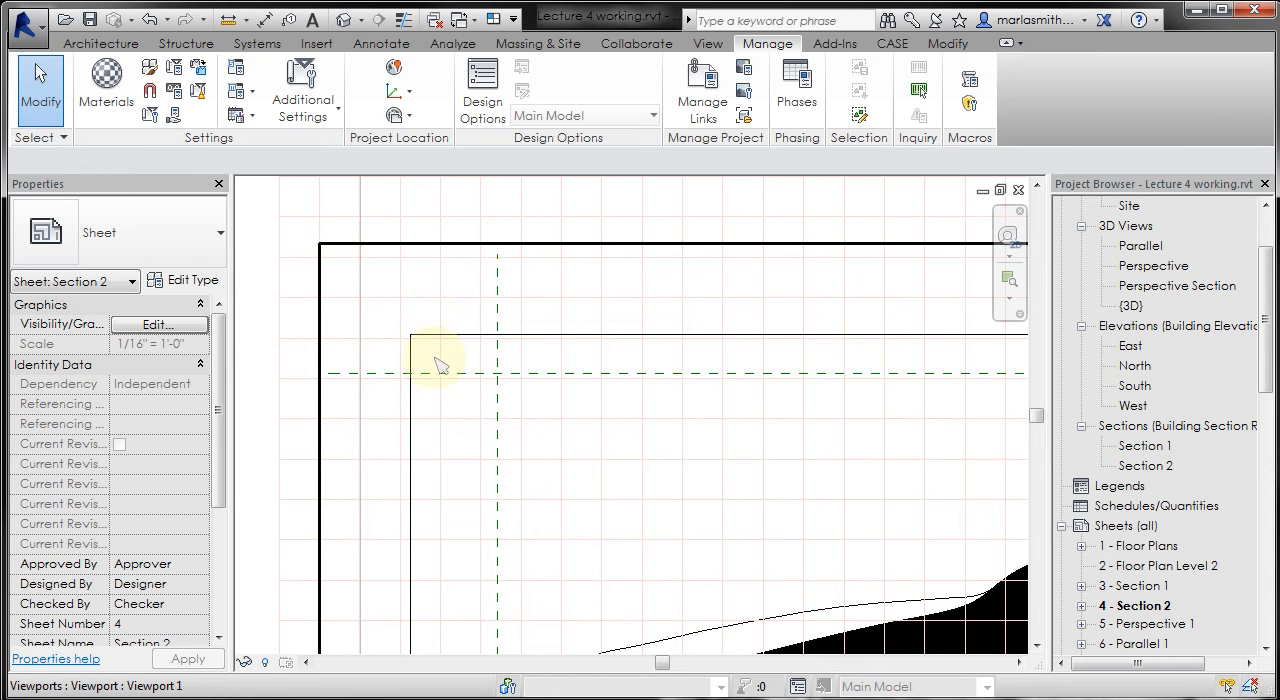
left_click(458, 274)
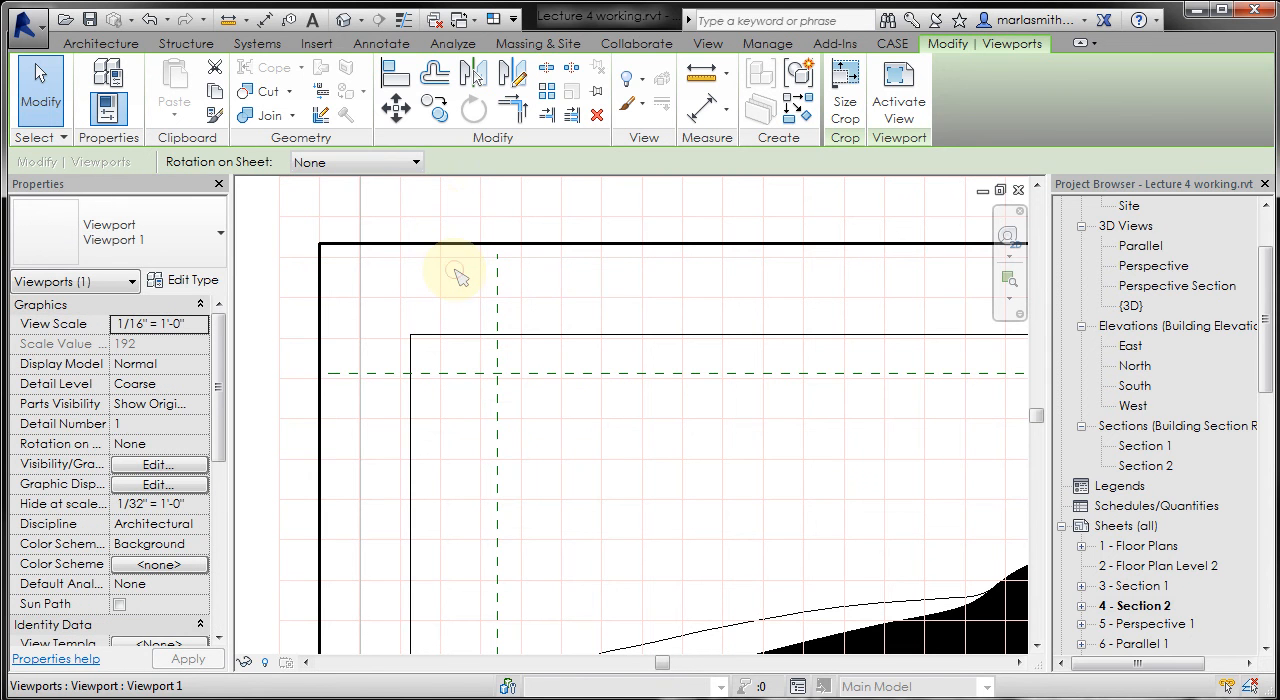
left_click(396, 110)
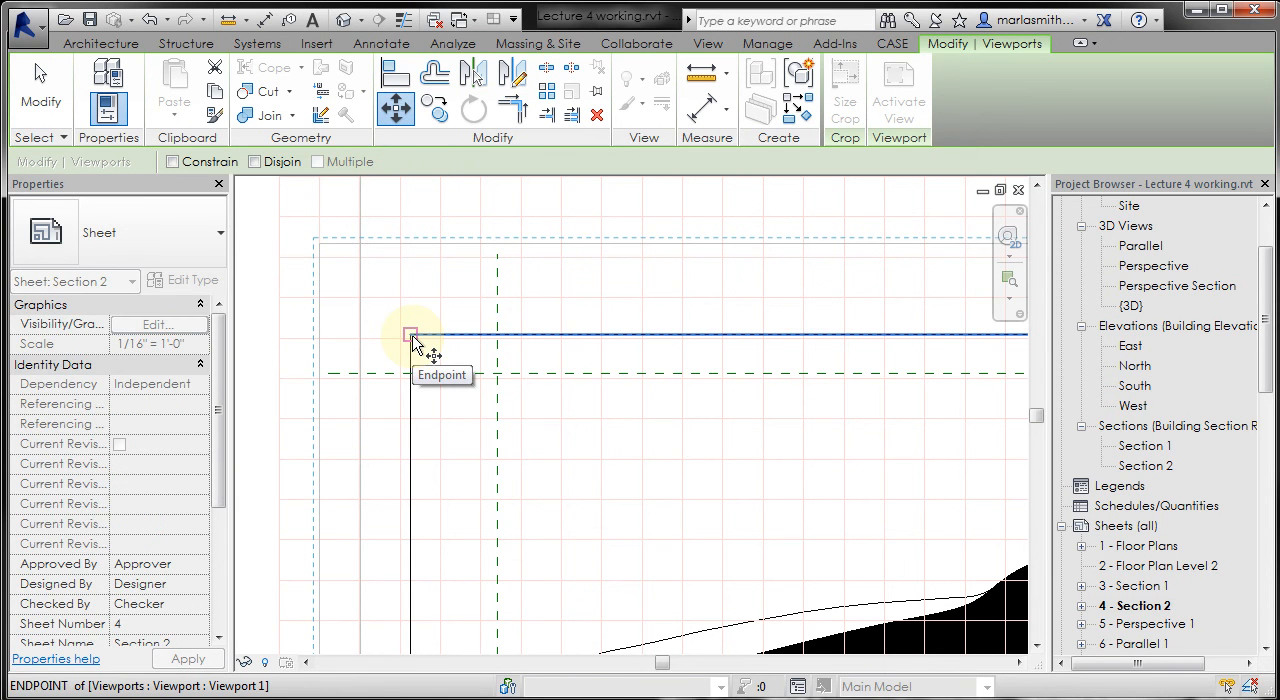
left_click(411, 335)
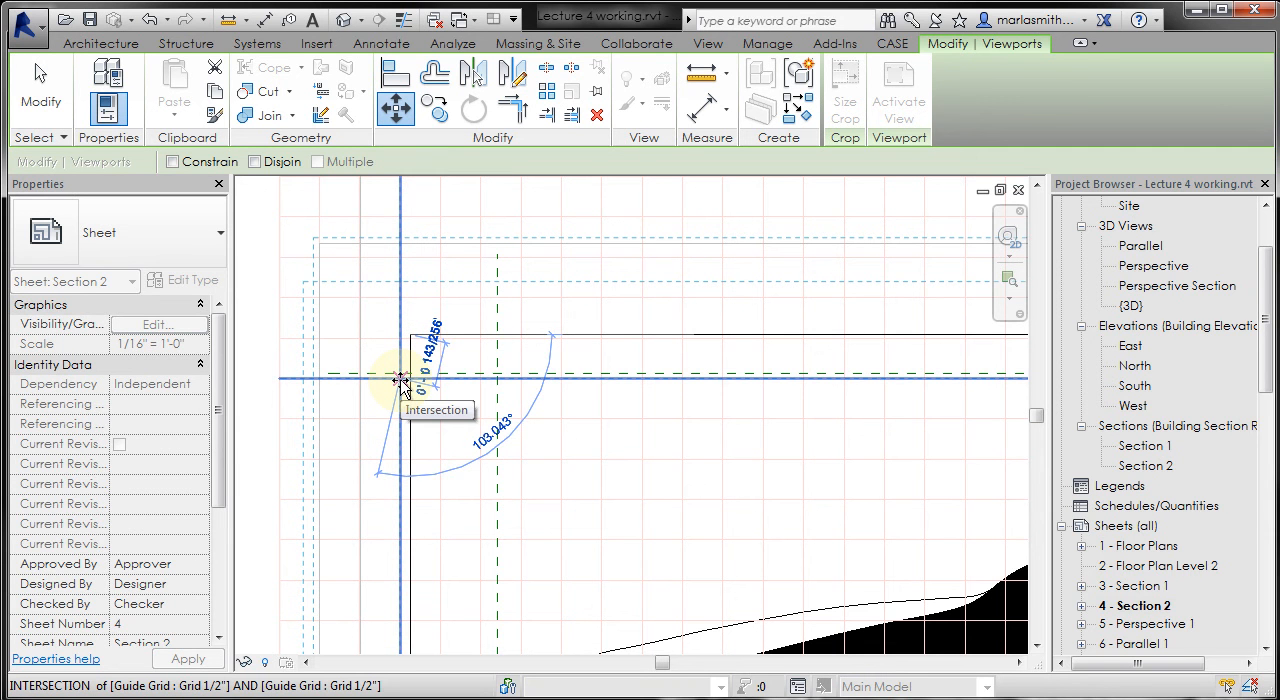
left_click(400, 381)
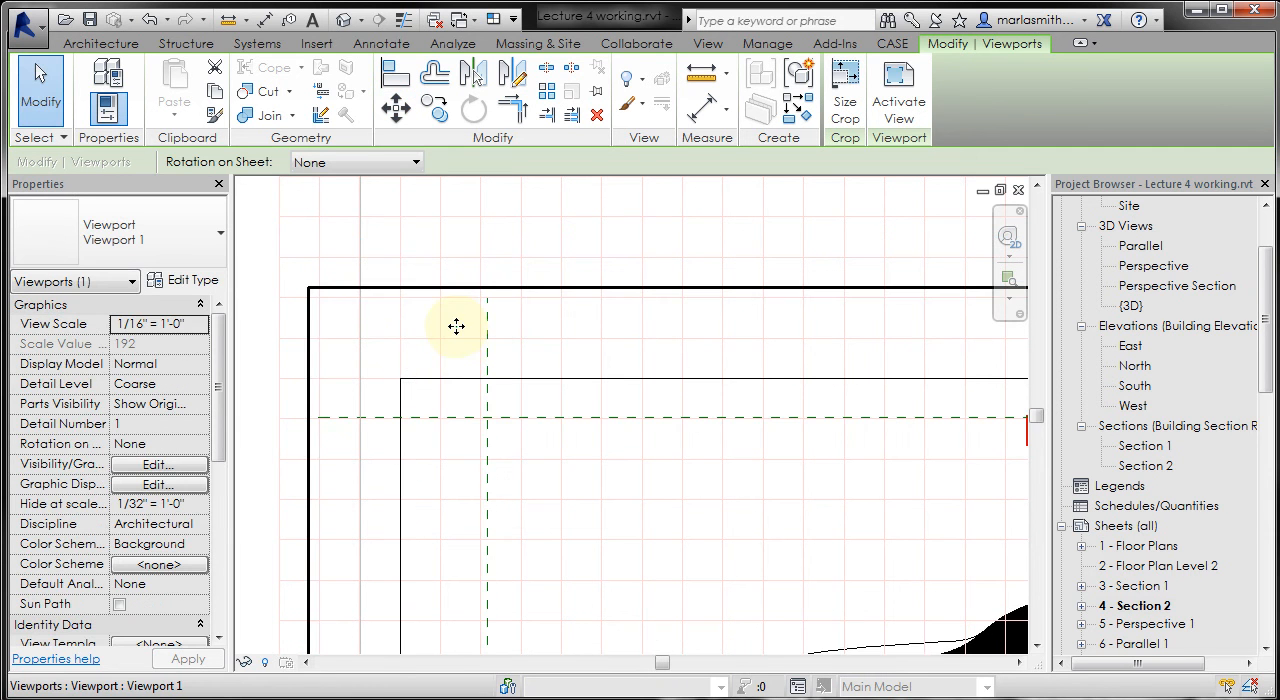
scroll(453, 328, "down", 2)
scroll(456, 327, "down", 3)
scroll(937, 353, "up", 2)
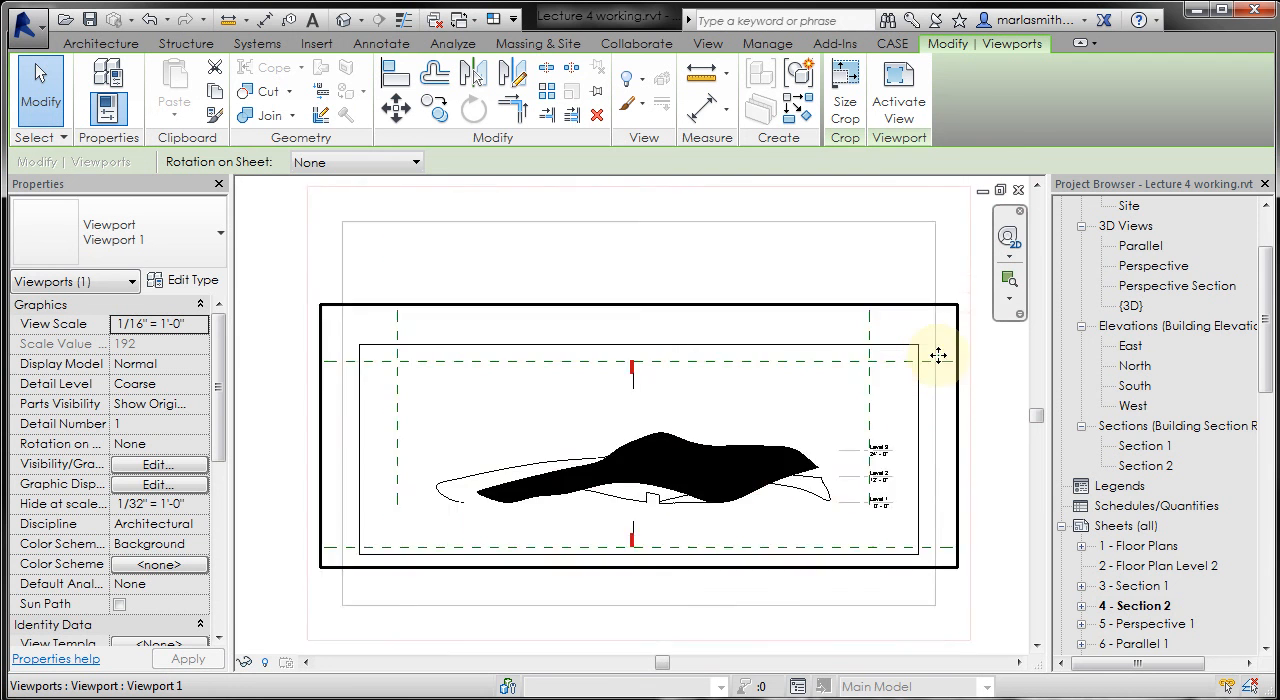
scroll(934, 346, "up", 1)
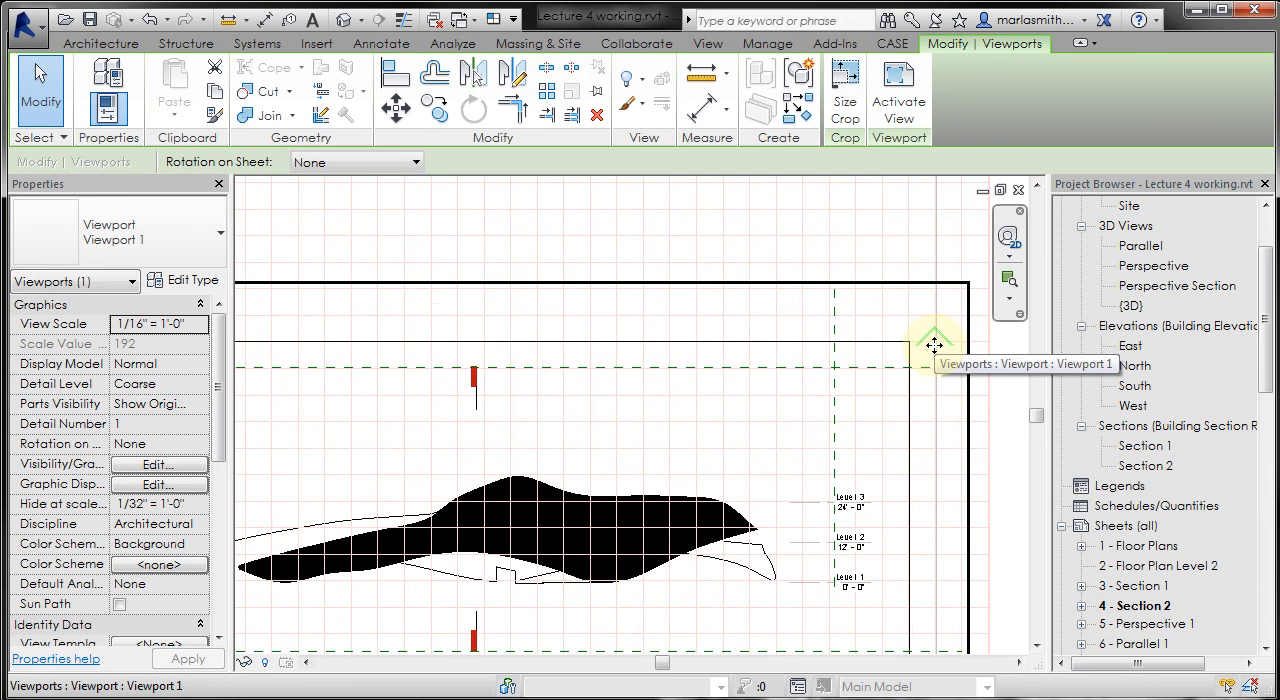
scroll(940, 348, "down", 2)
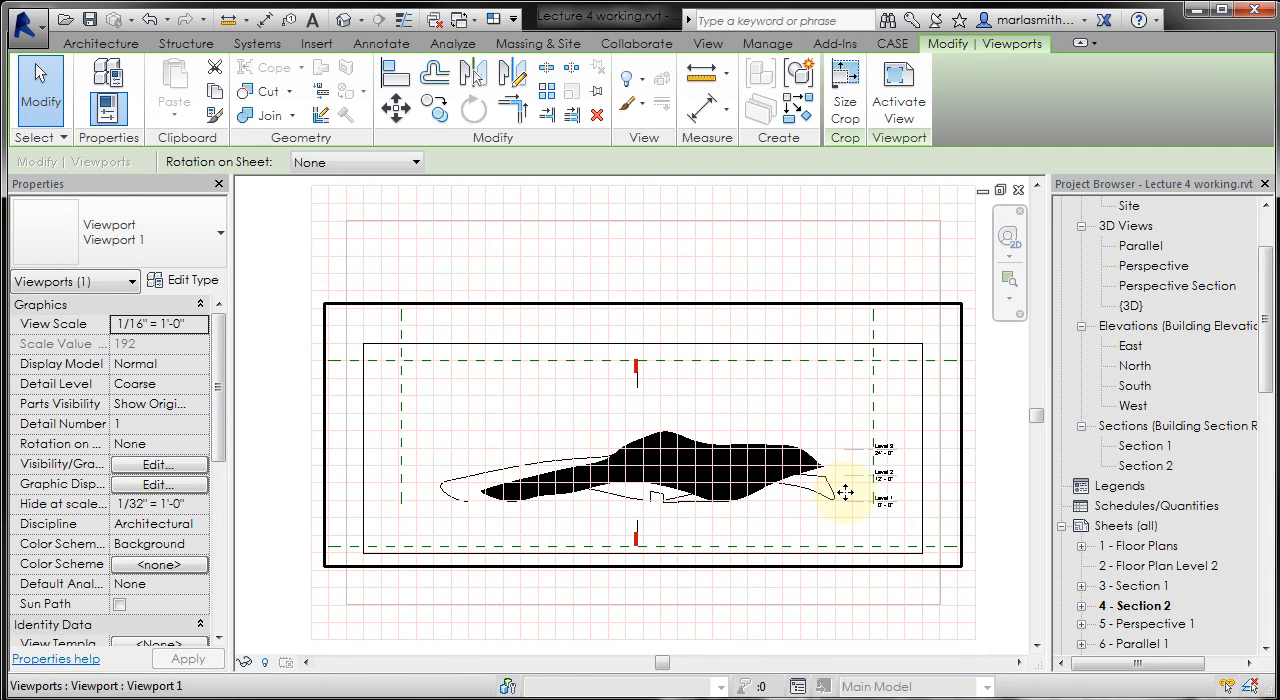
left_click(268, 335)
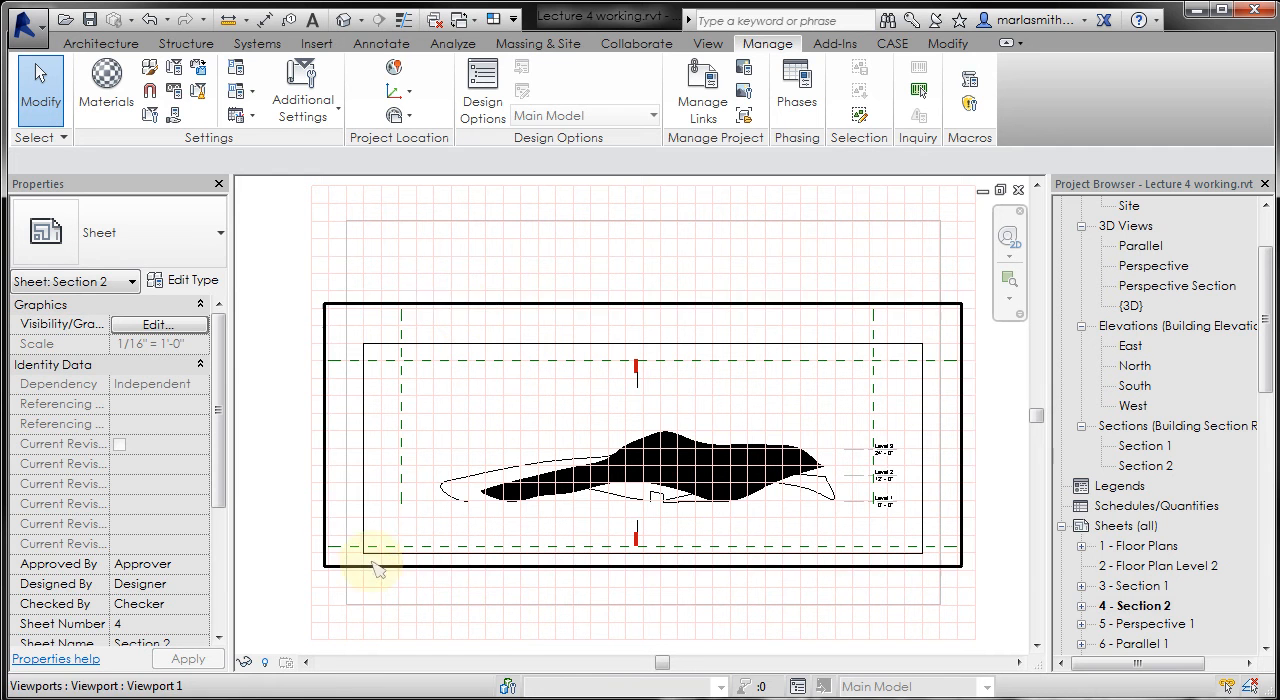
- Move the viewport straight up by about 1 inch along the guide grid line at its left crop border and deselect it
left_click(420, 340)
left_click(396, 108)
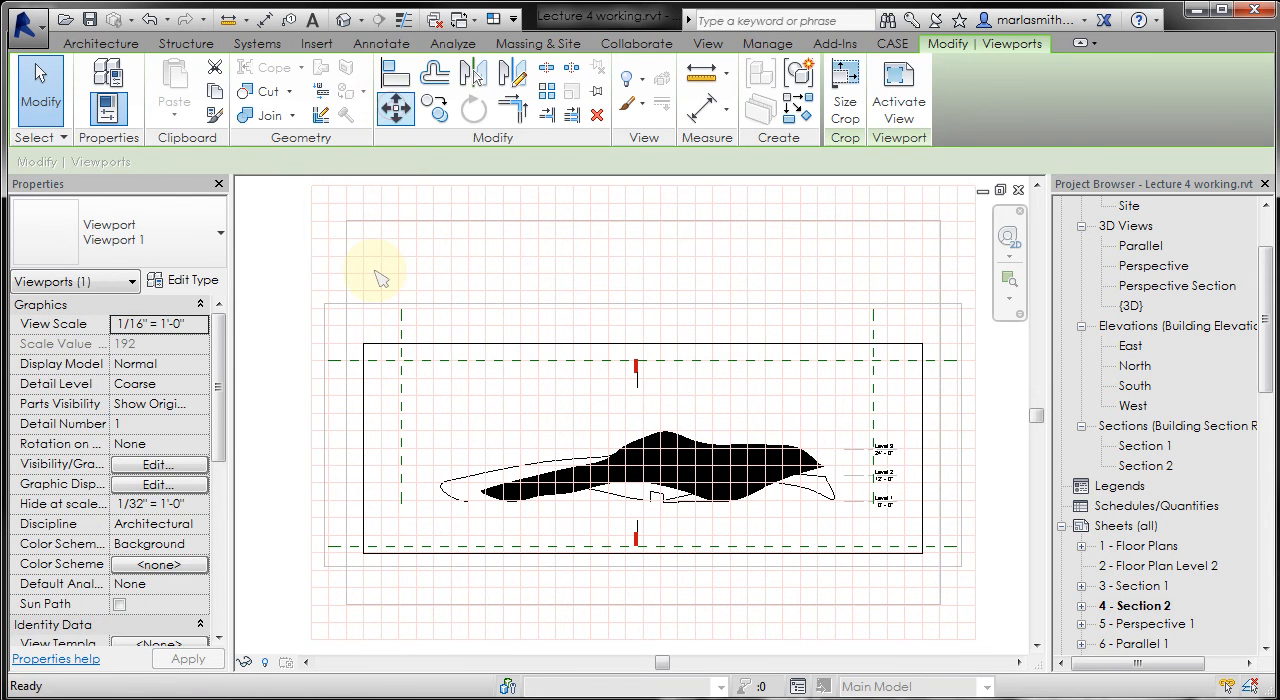
left_click(366, 346)
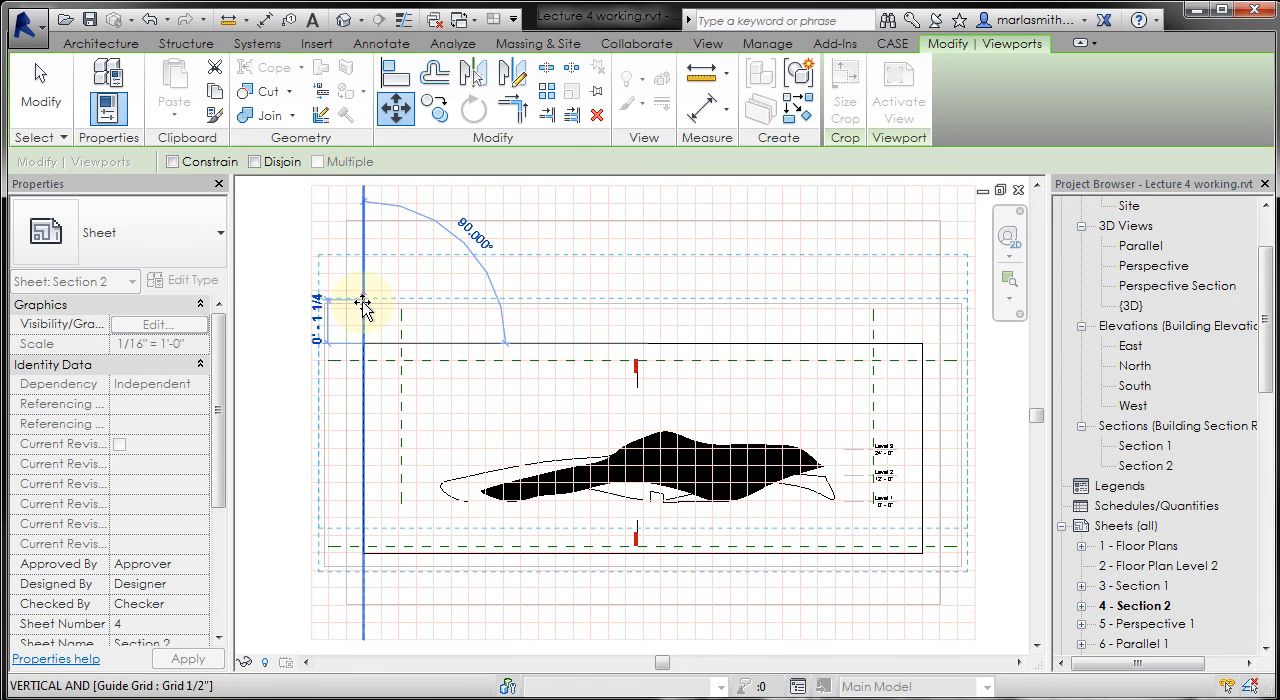
scroll(363, 310, "up", 3)
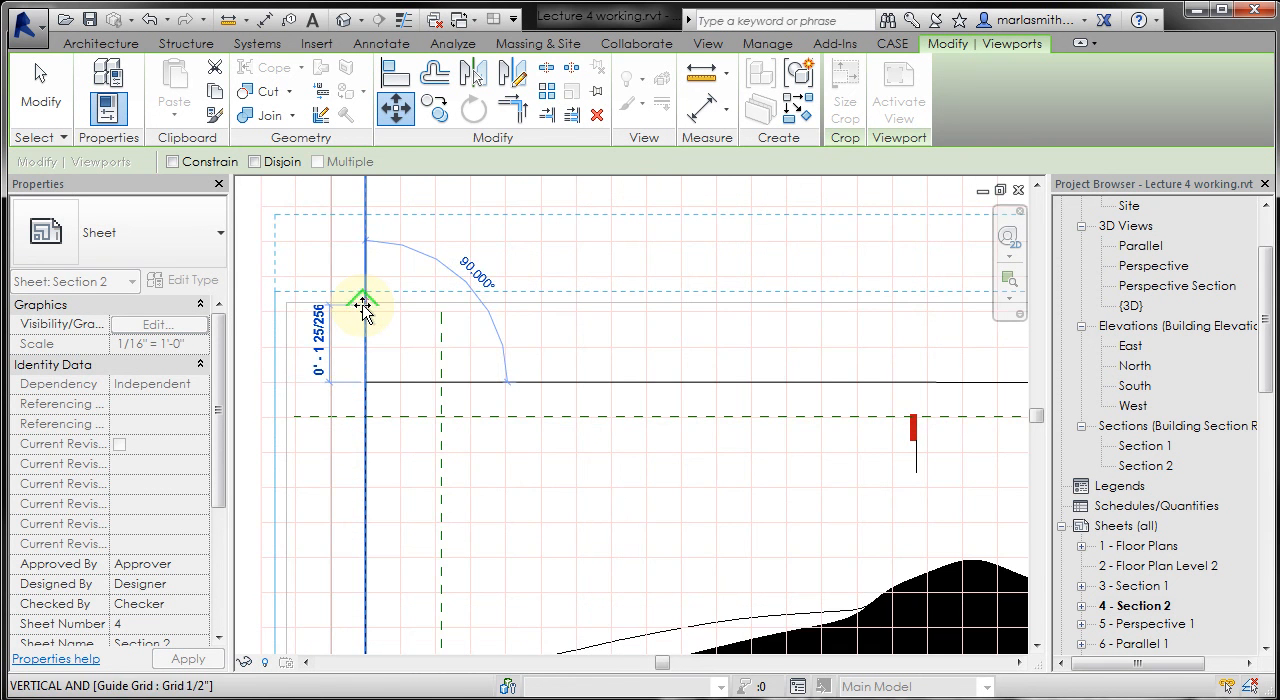
left_click(363, 310)
scroll(420, 323, "down", 5)
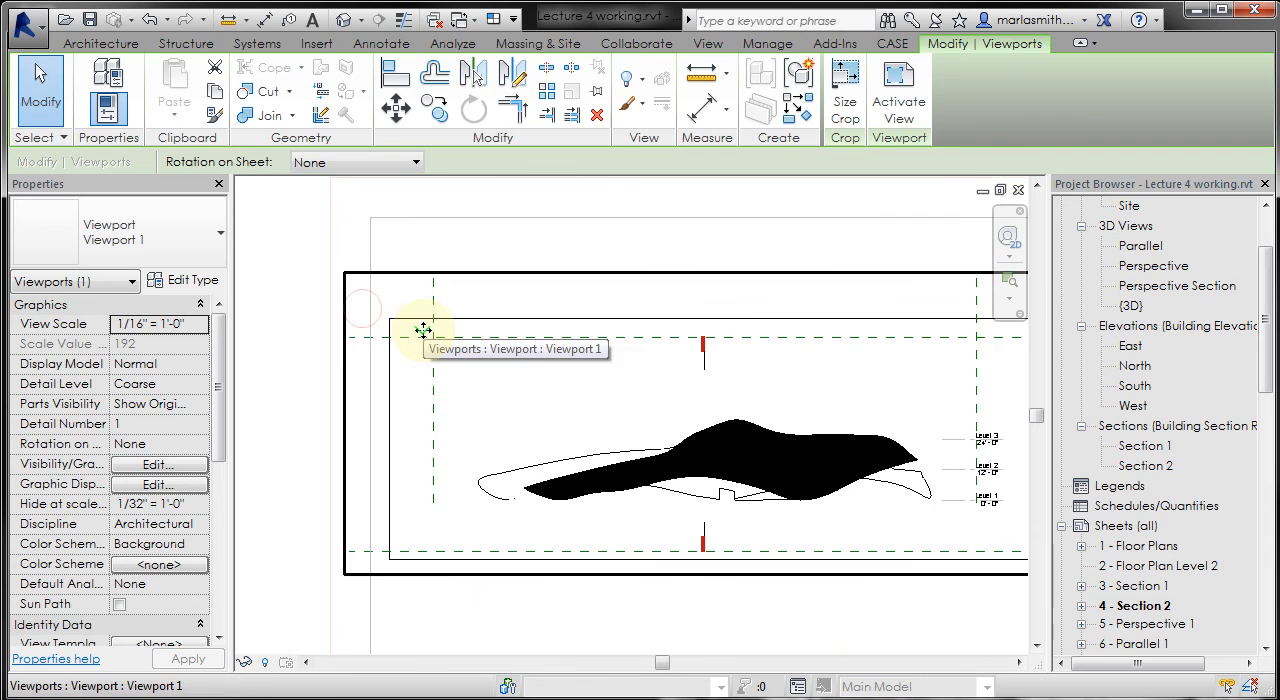
left_click(287, 408)
middle_click_drag(297, 349, 341, 390)
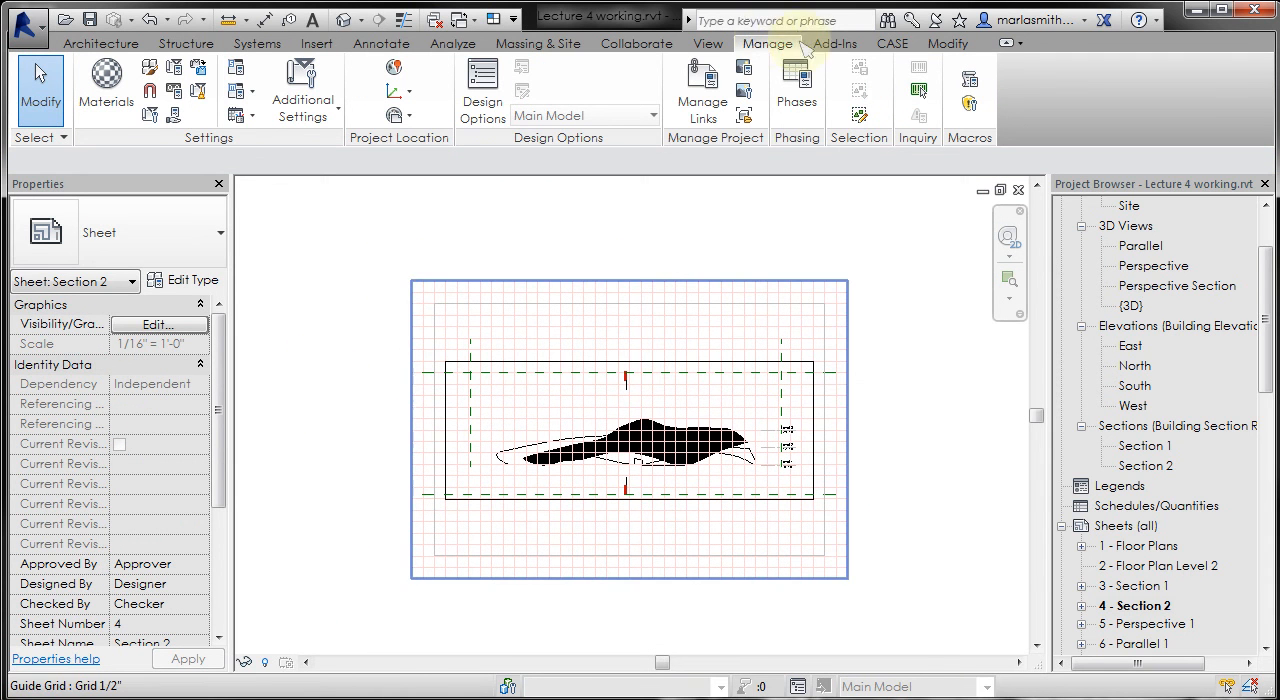
- Arrange the two open windows with the sheet above the section view, and make the Section 2 view active
left_click(834, 43)
left_click(935, 80)
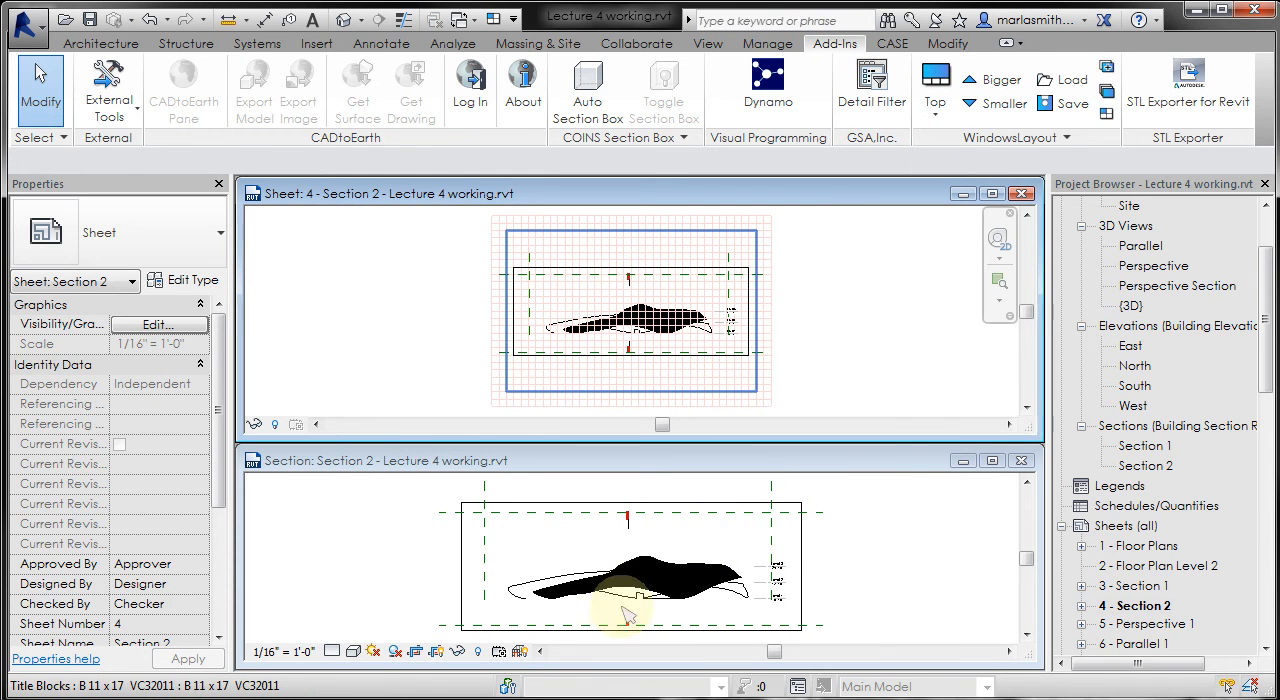
left_click(900, 586)
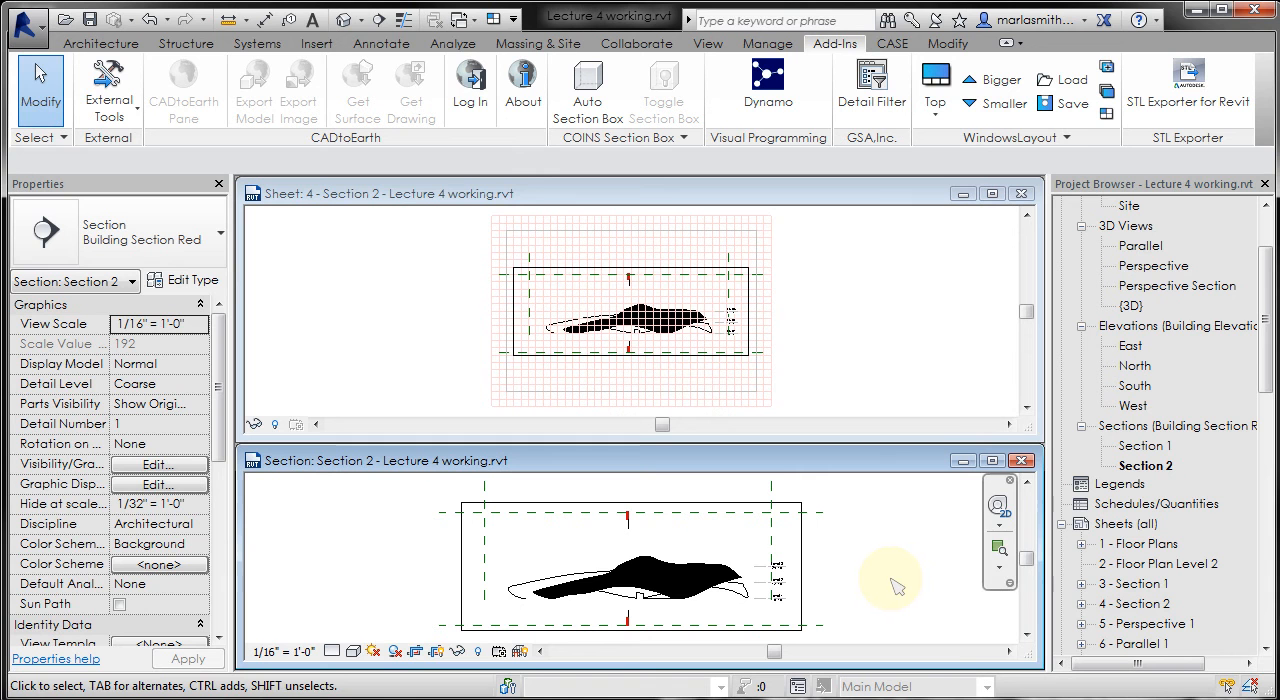
left_click(366, 502)
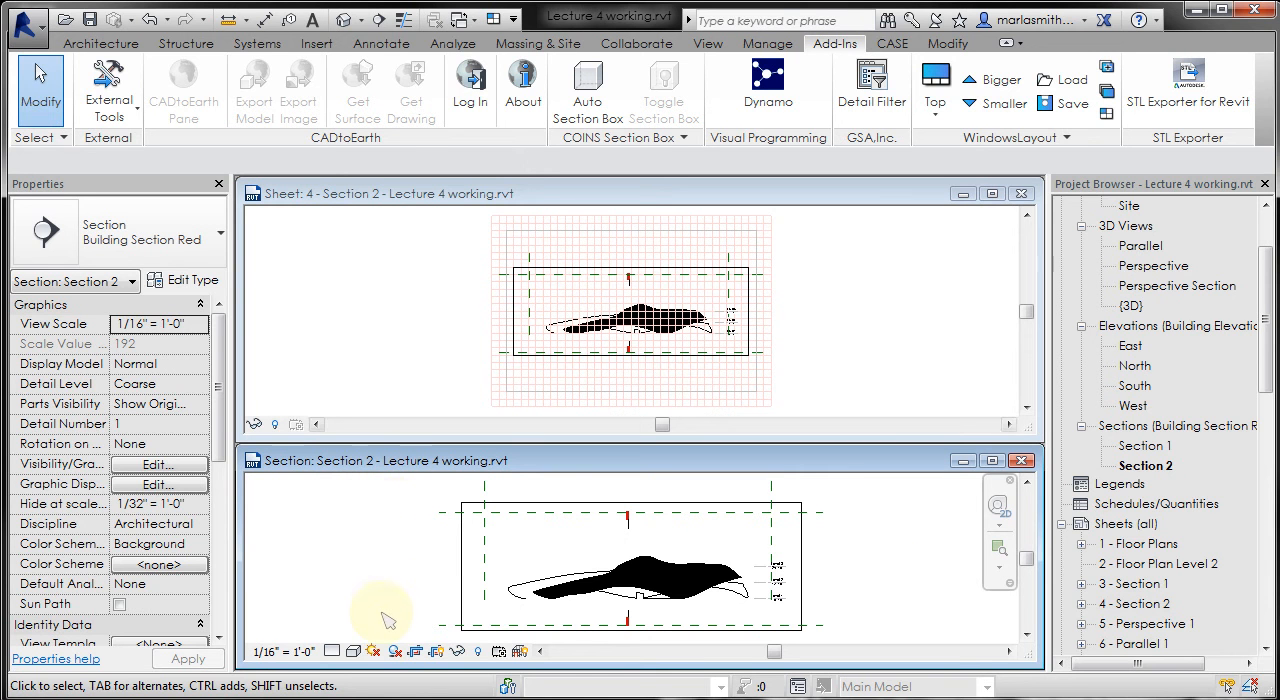
- Unhide the topography category in the Section 2 view using Reveal Hidden Elements, and leave that mode
left_click(479, 652)
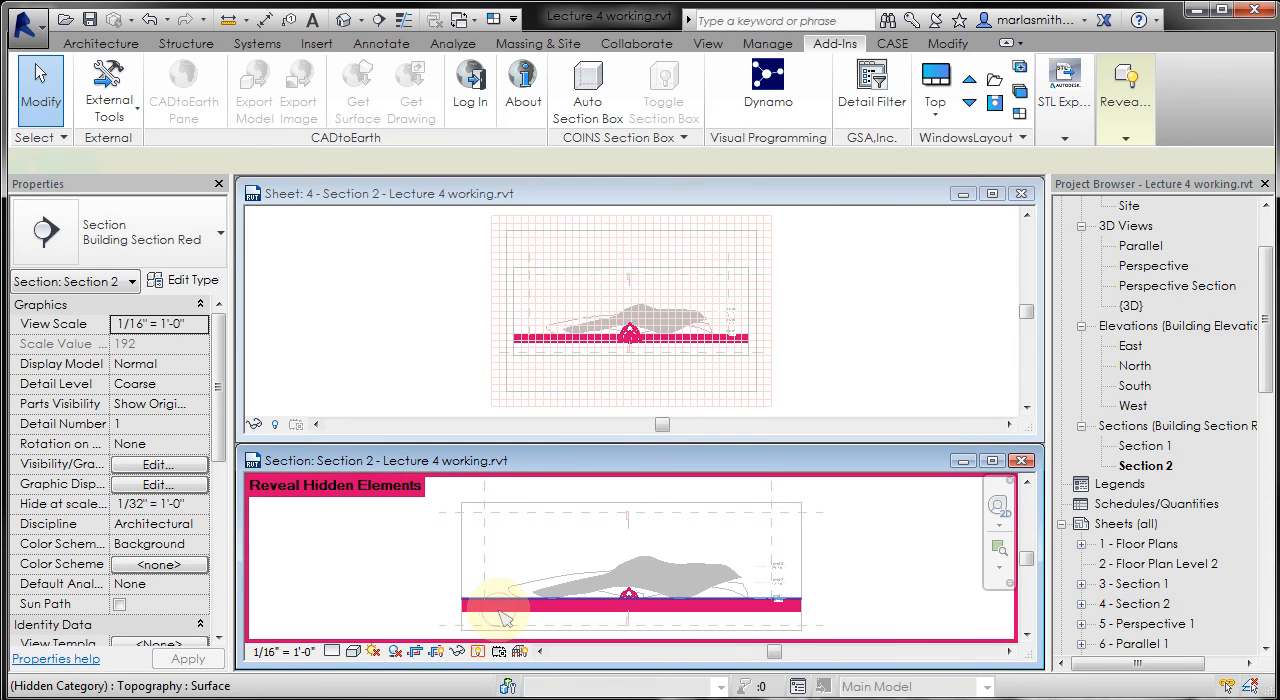
left_click(503, 620)
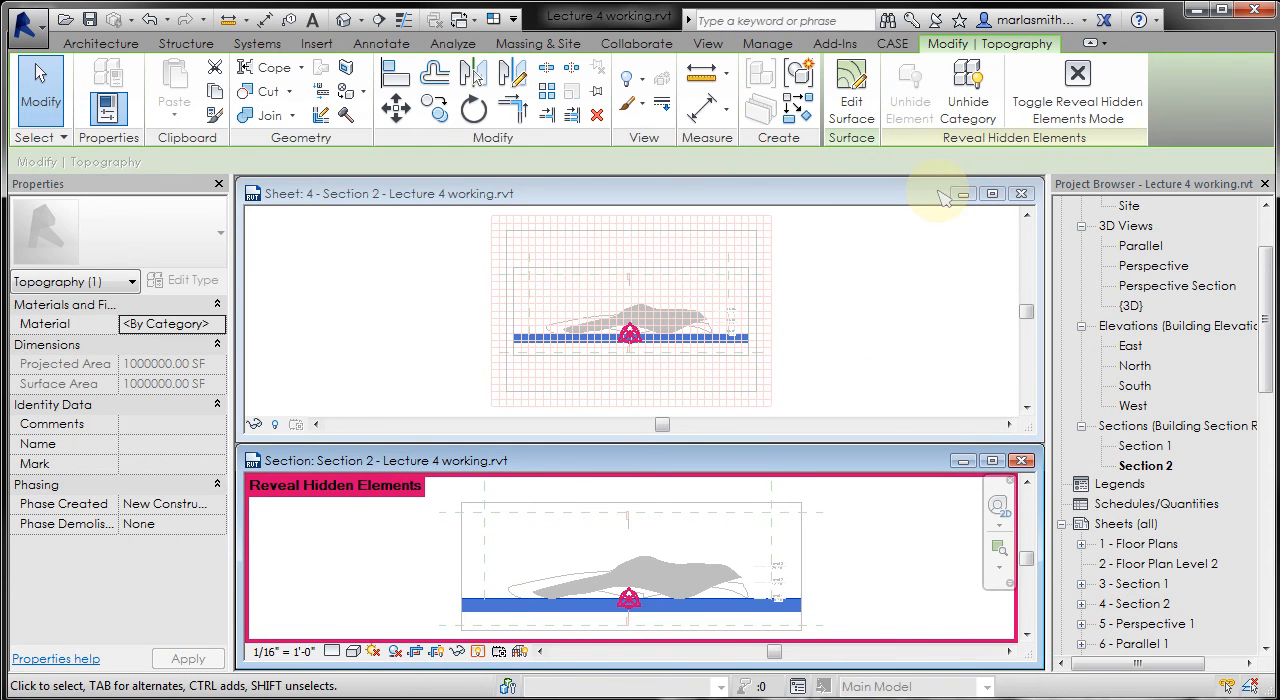
left_click(970, 115)
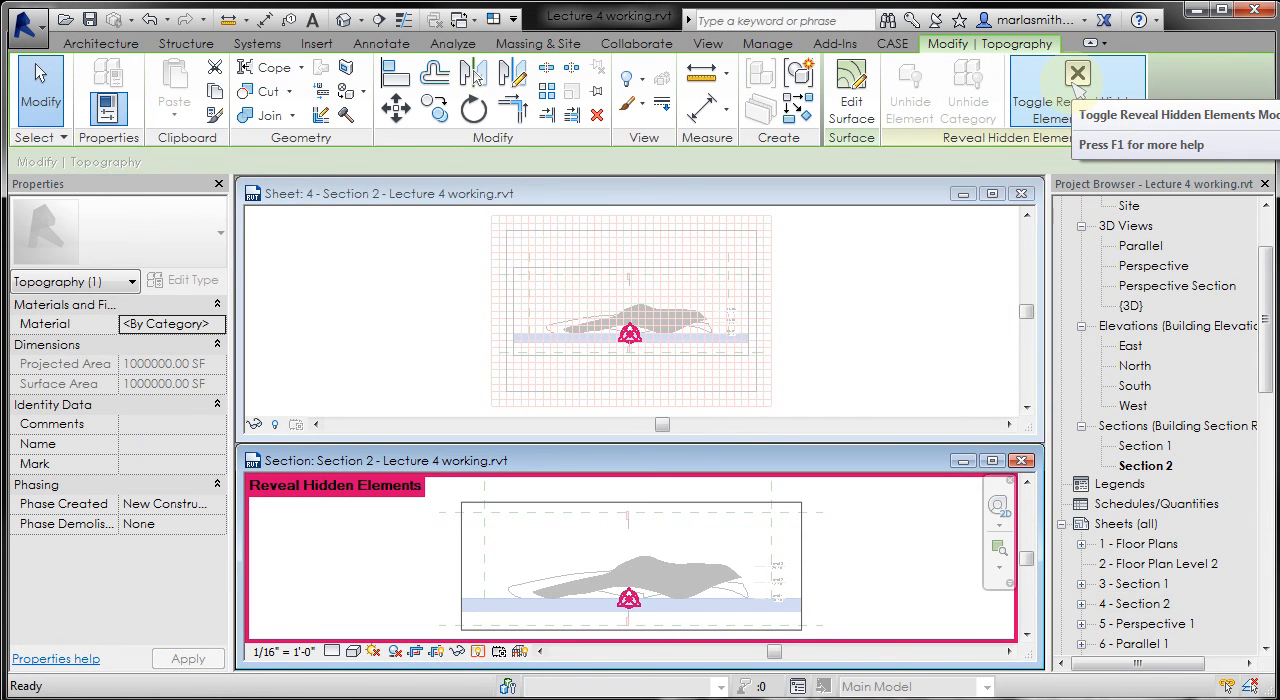
left_click(1077, 88)
left_click(840, 588)
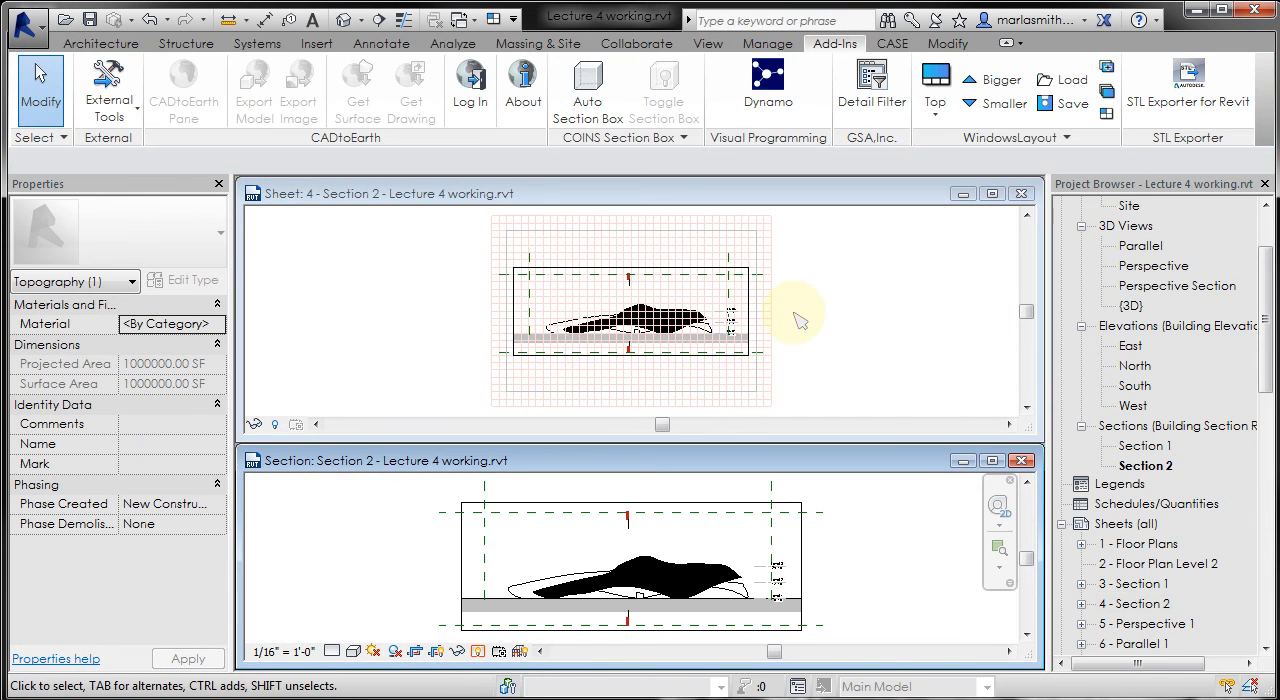
- Activate the window of sheet 4 - Section 2 again and maximize it to check the updated viewport
left_click(598, 312)
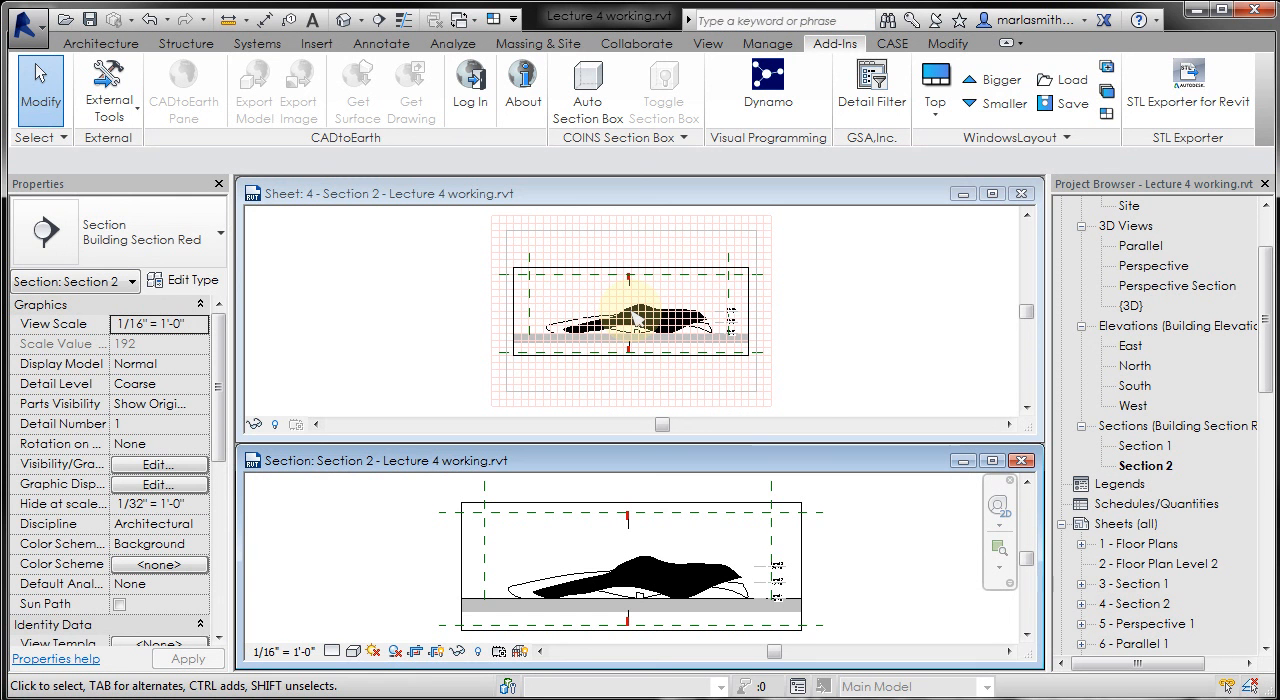
left_click(992, 195)
mouse_move(798, 311)
middle_mouse_down()
mouse_move(829, 415)
mouse_move(815, 417)
middle_mouse_up()
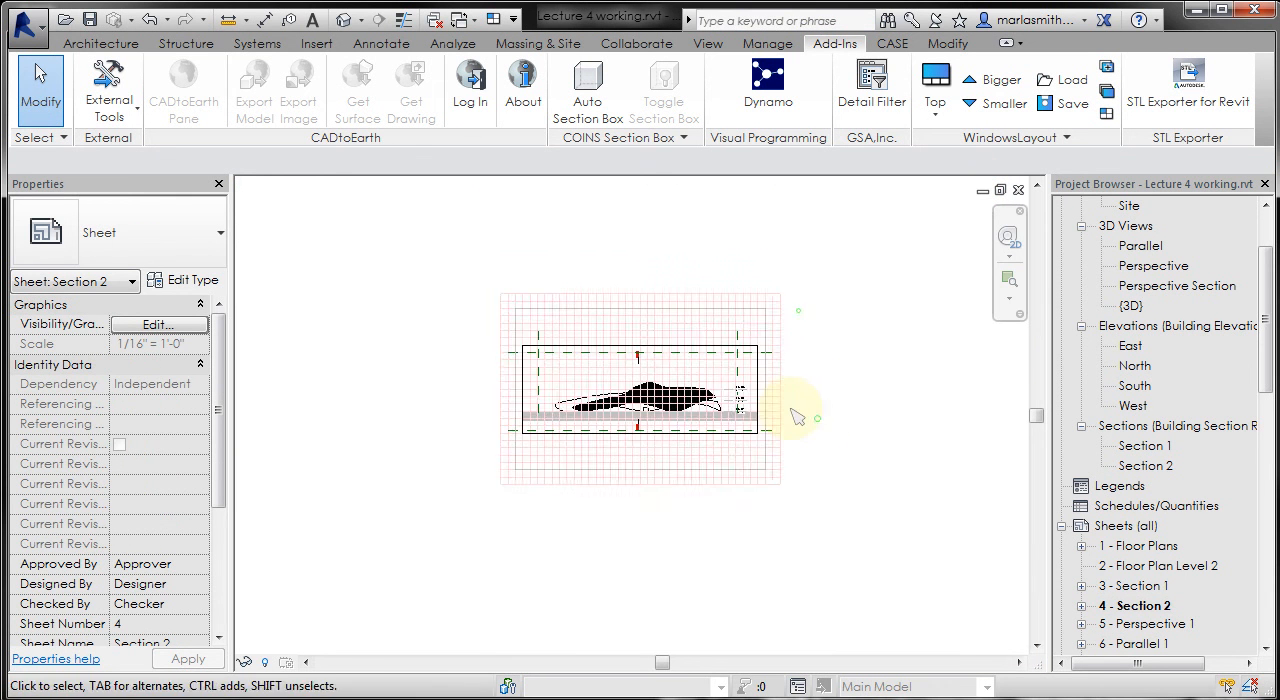
scroll(670, 391, "up", 1)
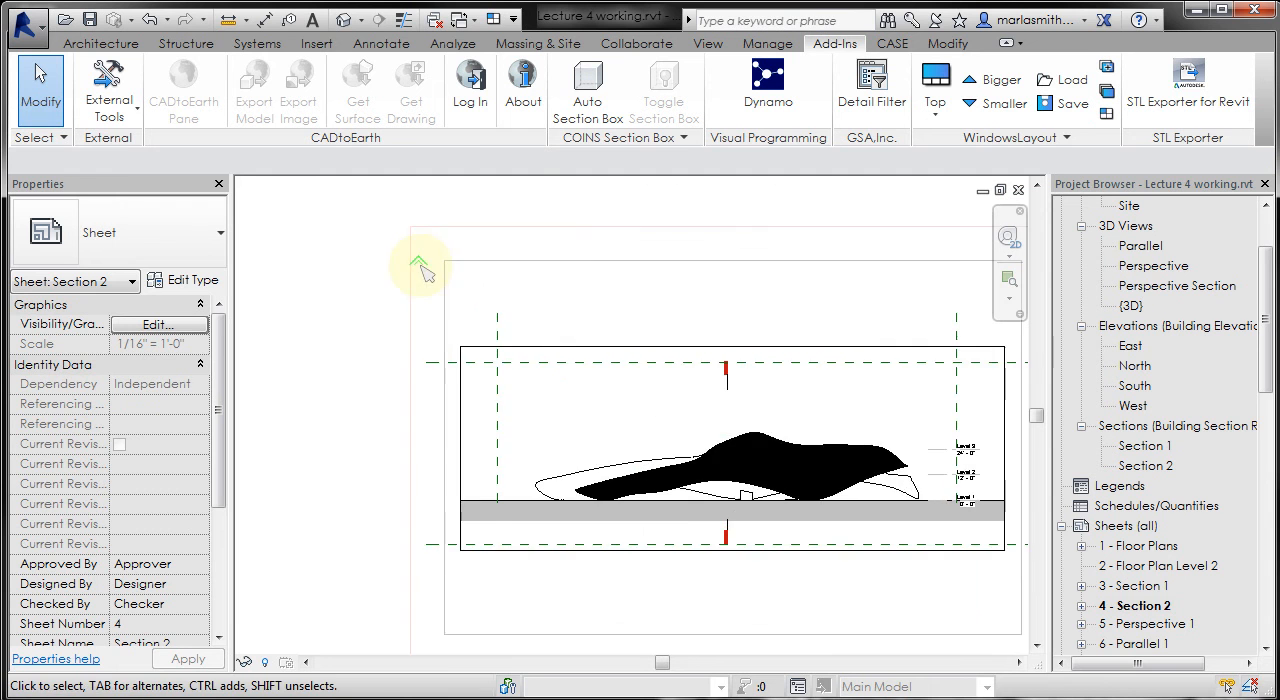
scroll(400, 282, "down", 1)
scroll(440, 281, "up", 2)
left_click(447, 281)
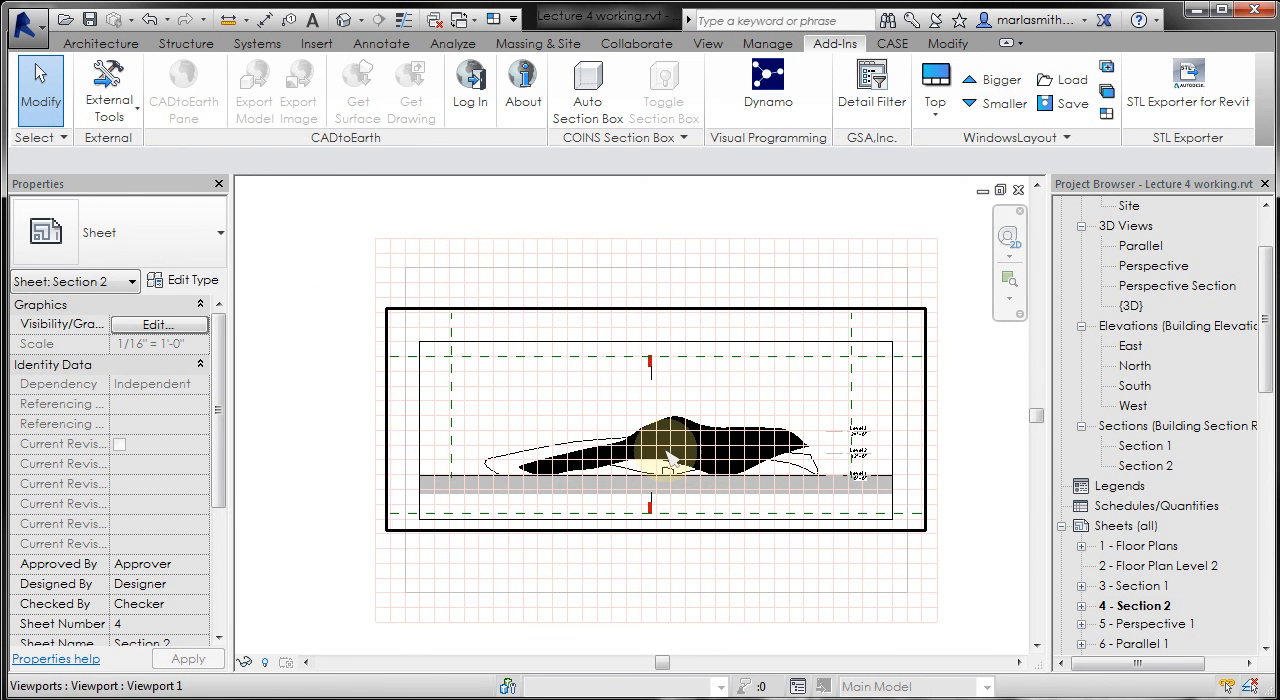
left_click(624, 376)
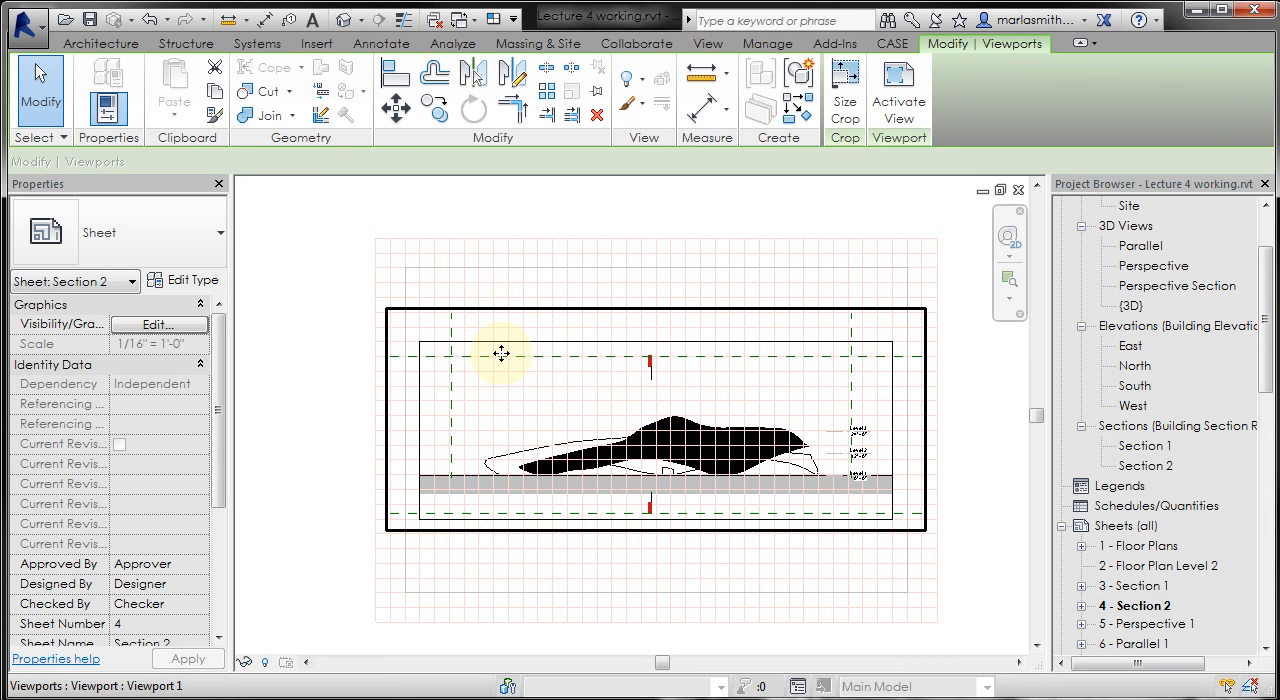
left_click(299, 310)
left_click(683, 430)
left_click(985, 367)
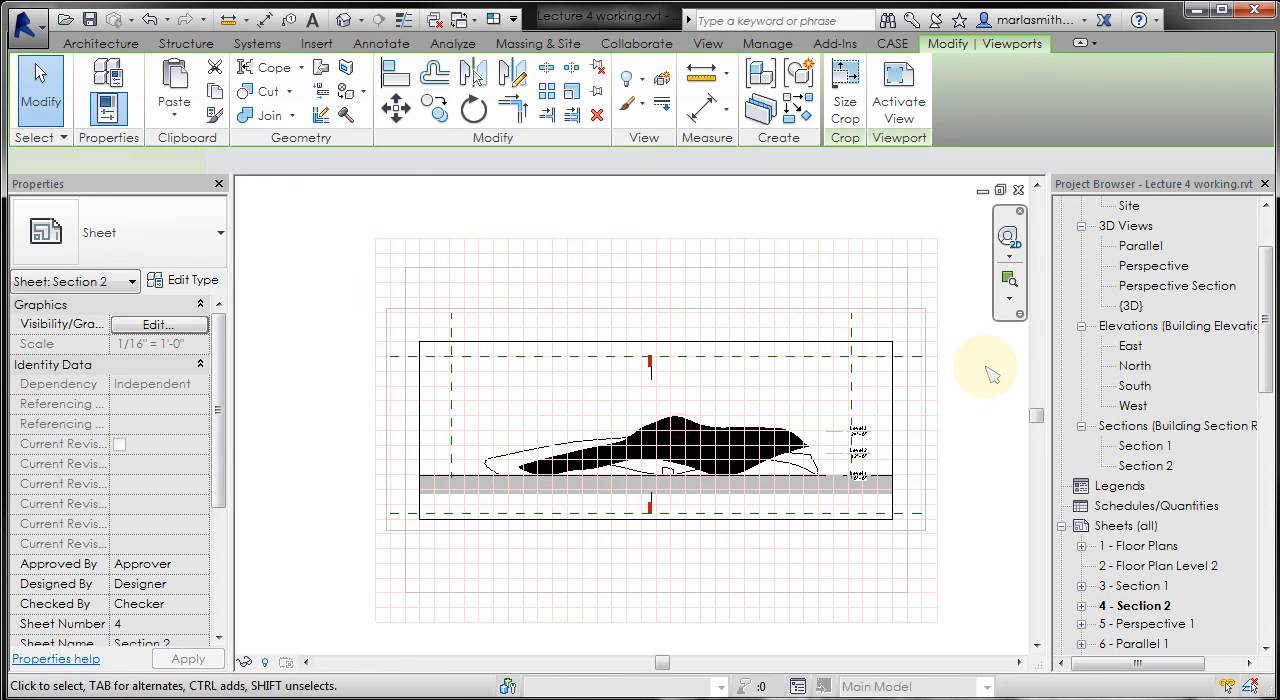
- Hide the topography category in the Section 2 view from within its activated viewport on the sheet, and deactivate the view
left_click(866, 438)
left_click(973, 423)
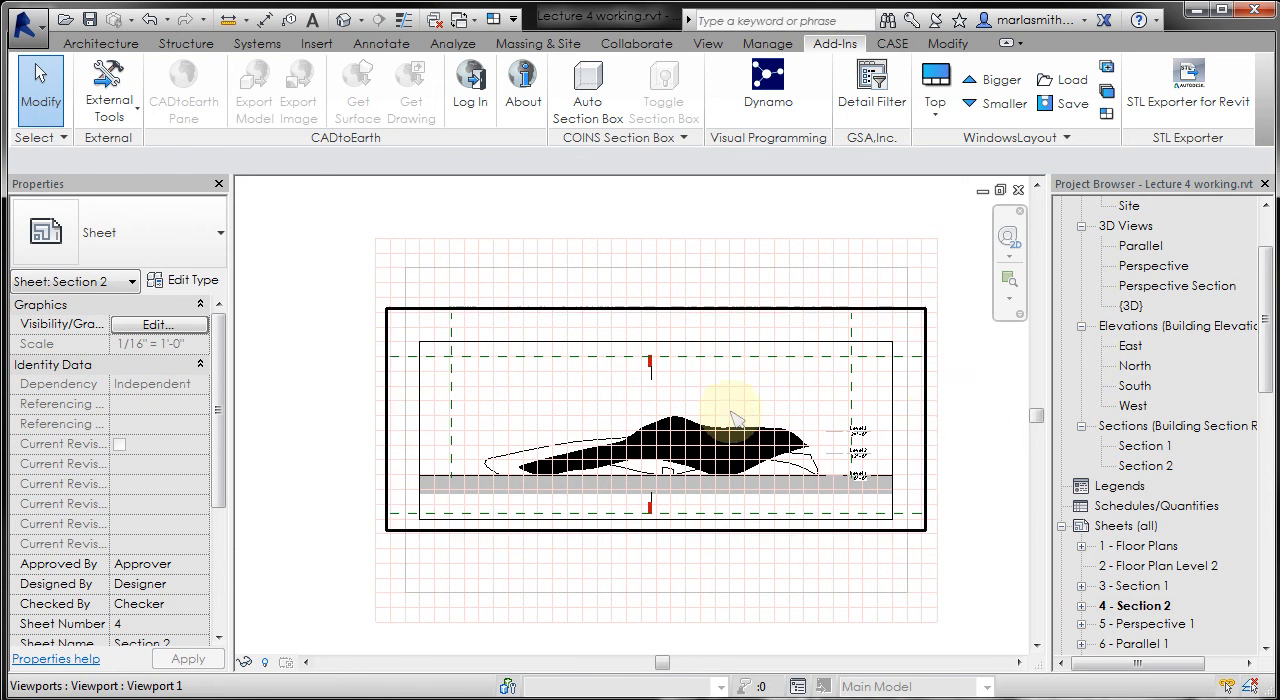
scroll(737, 423, "up", 2)
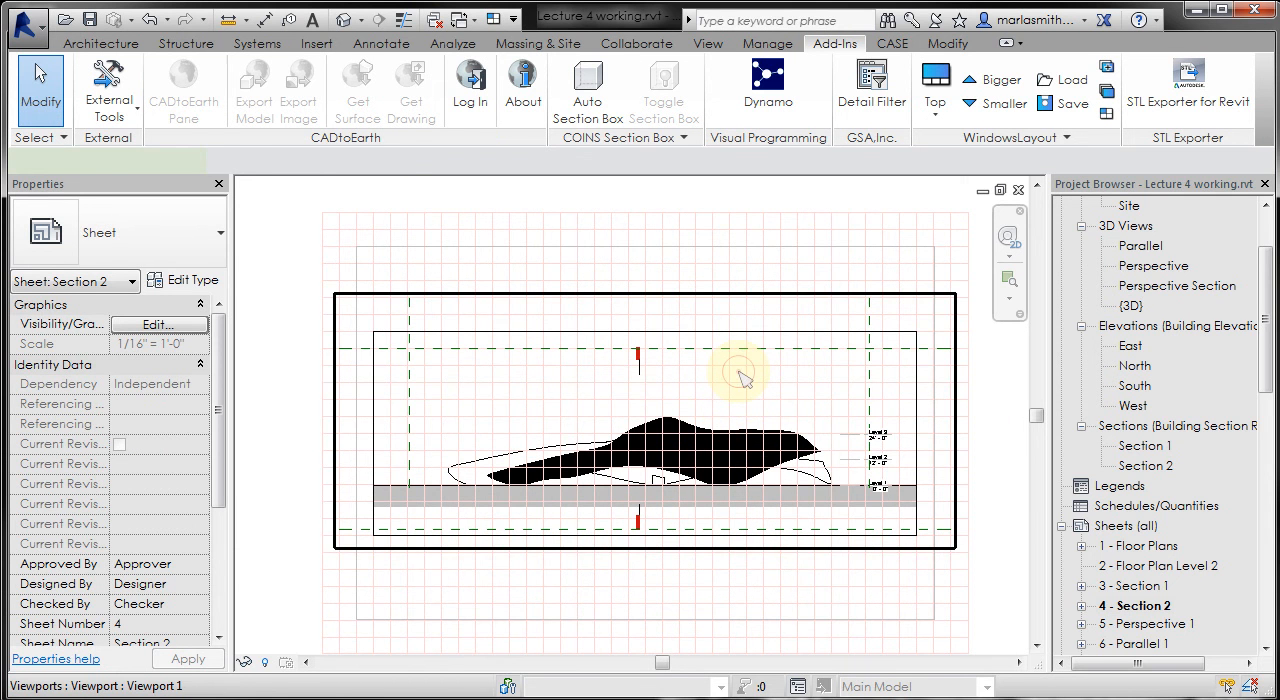
left_click(738, 372)
left_click(890, 118)
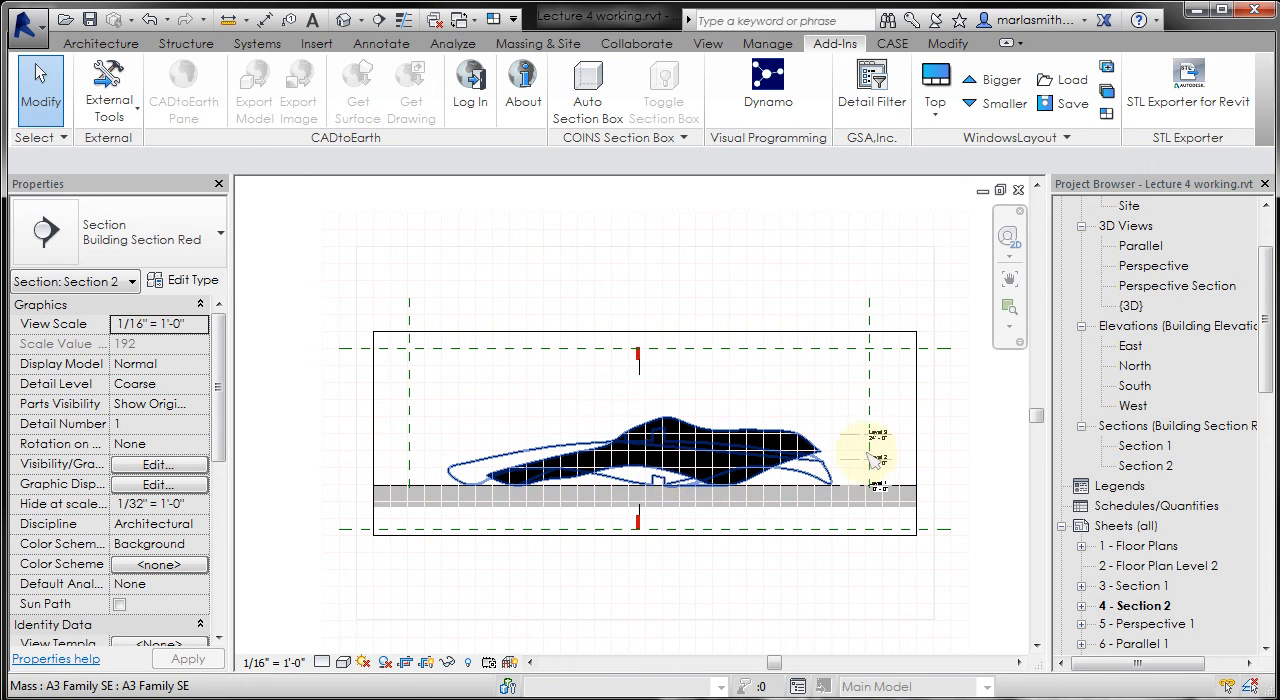
left_click(813, 500)
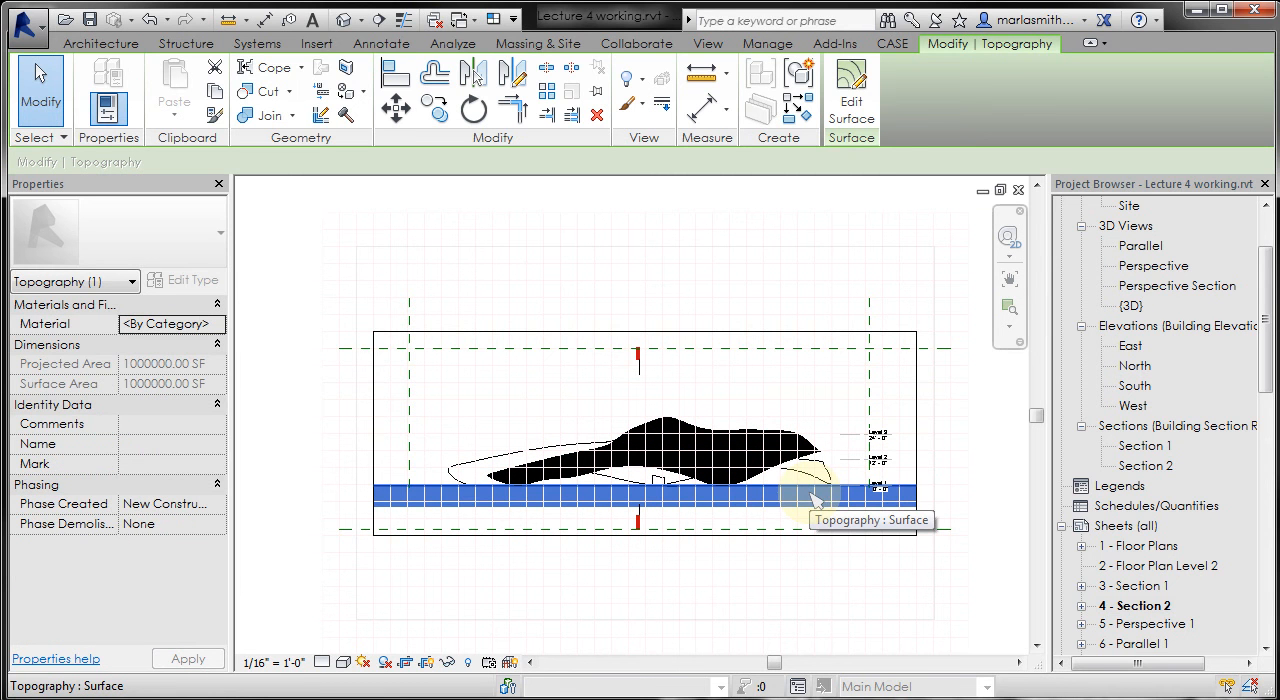
right_click(813, 500)
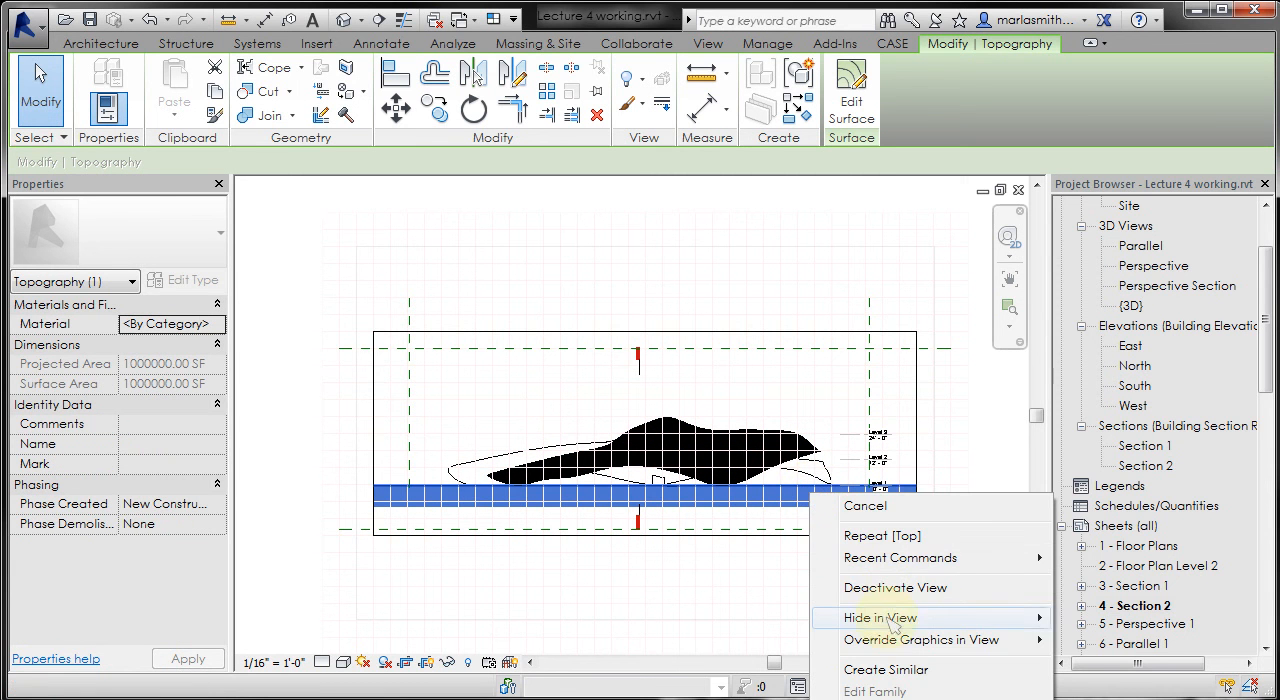
mouse_move(905, 622)
left_click(1105, 640)
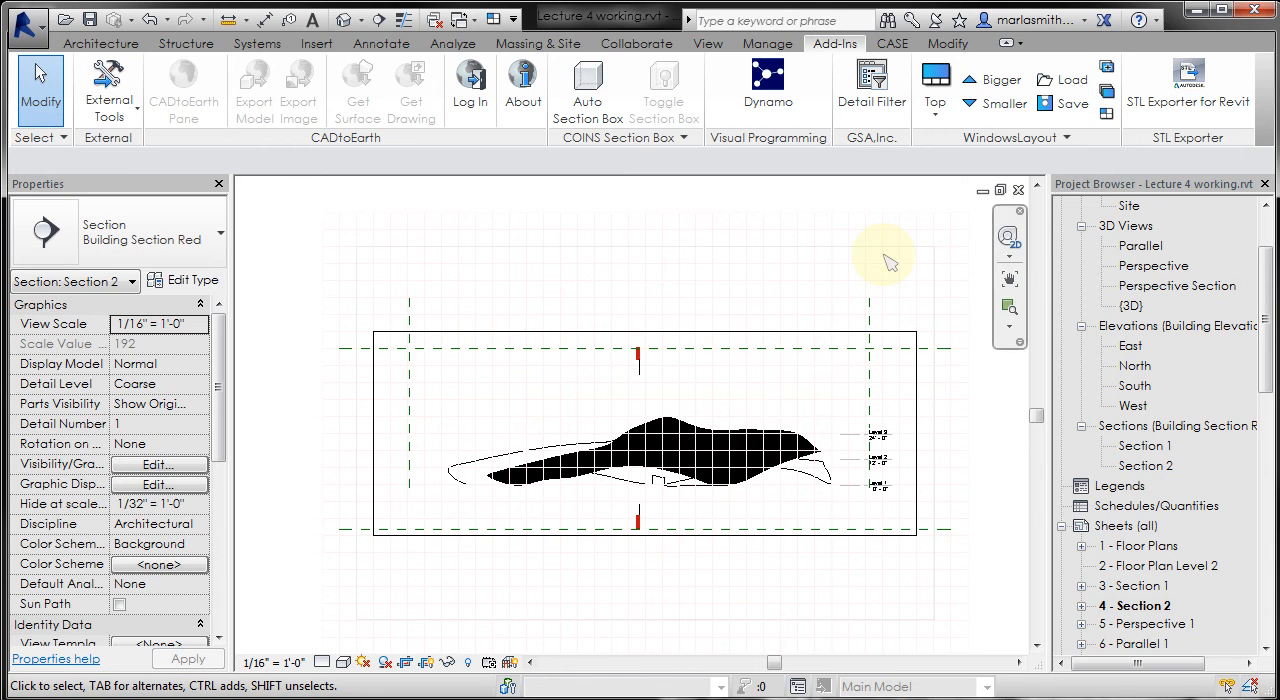
right_click(716, 403)
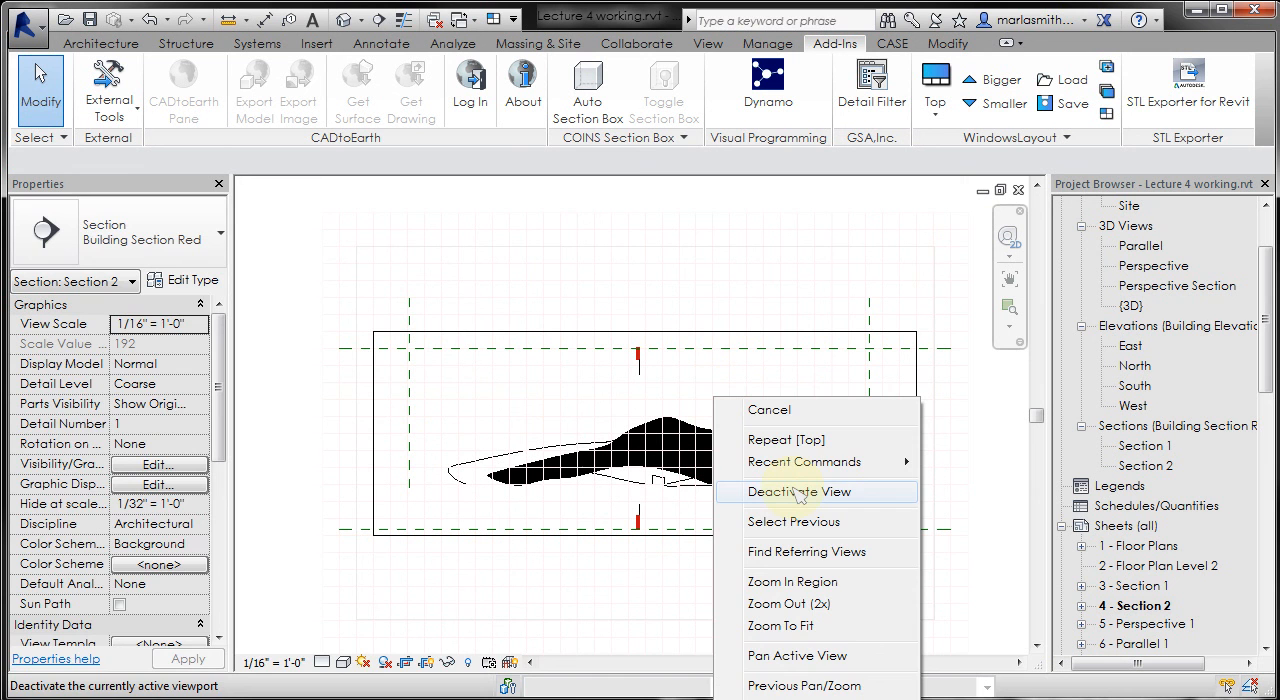
left_click(799, 492)
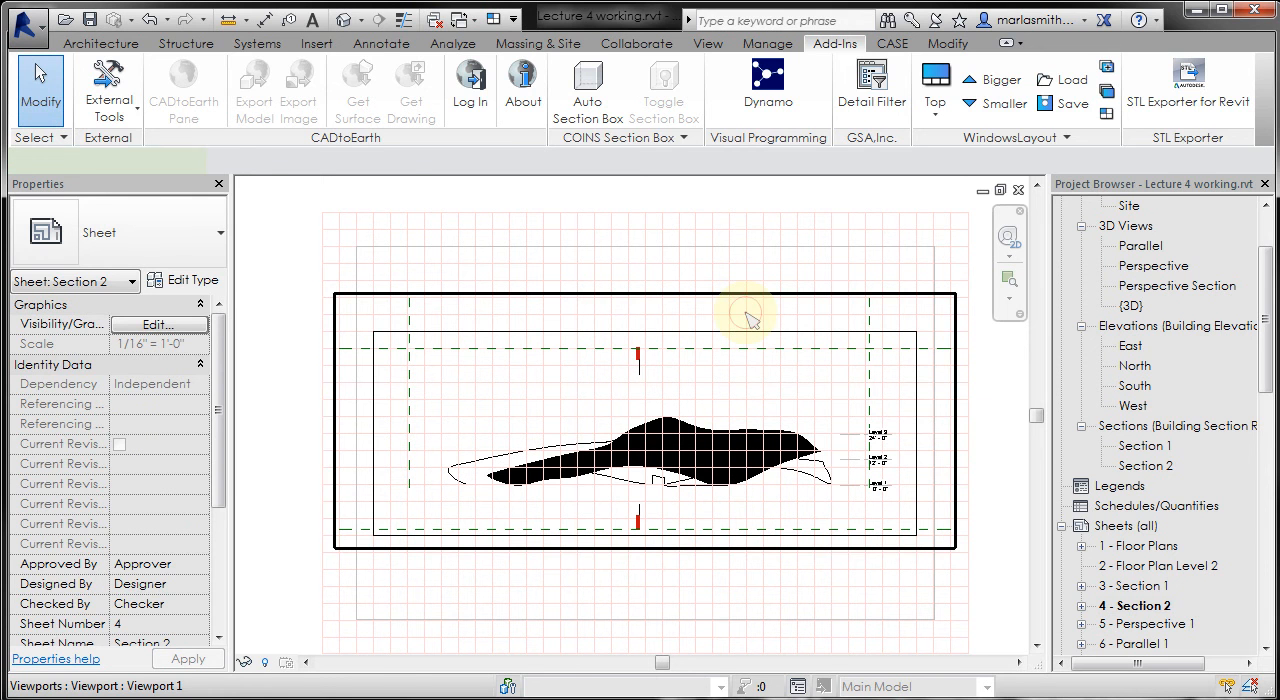
- Unhide the topography category through the reactivated Section 2 viewport using Reveal Hidden Elements, and return to the sheet
left_click(751, 320)
left_click(908, 97)
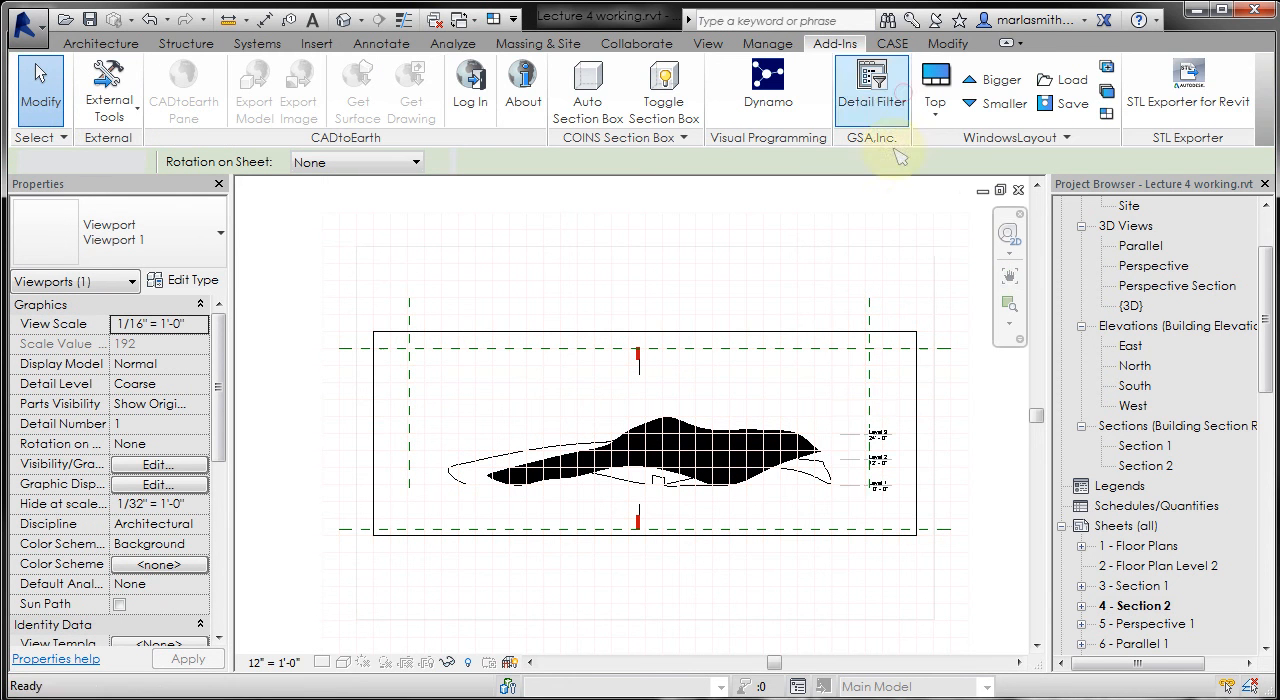
left_click(467, 662)
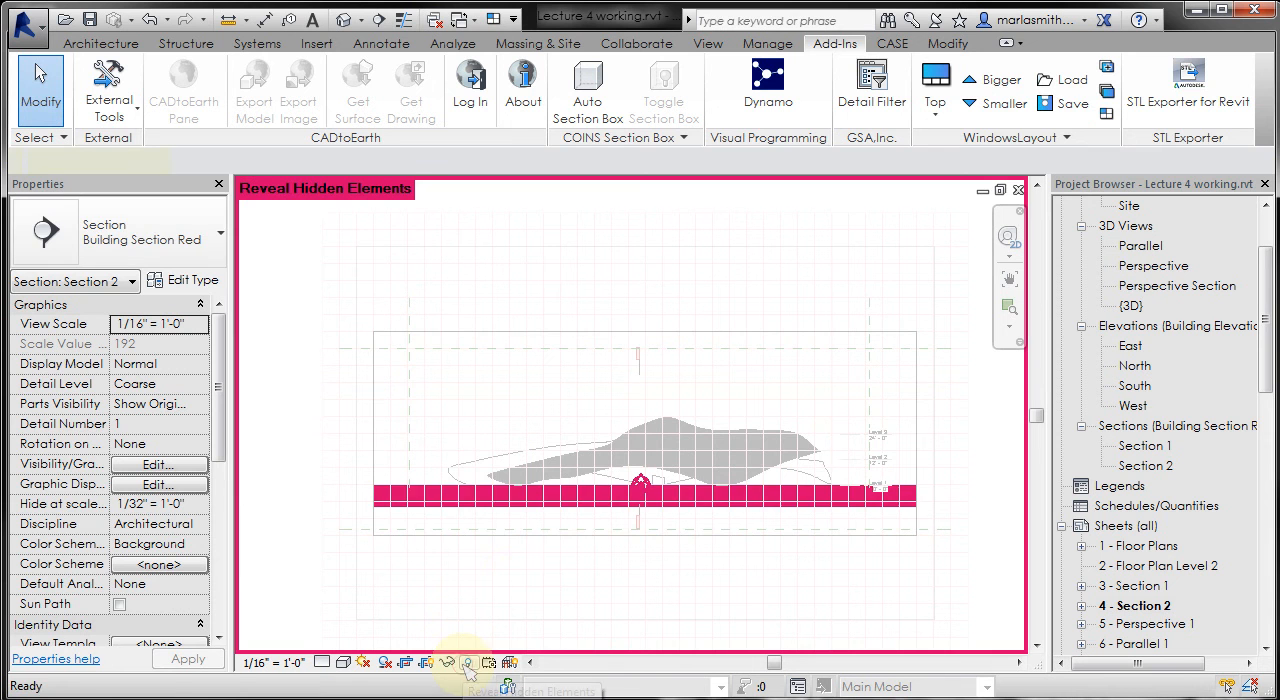
left_click(458, 480)
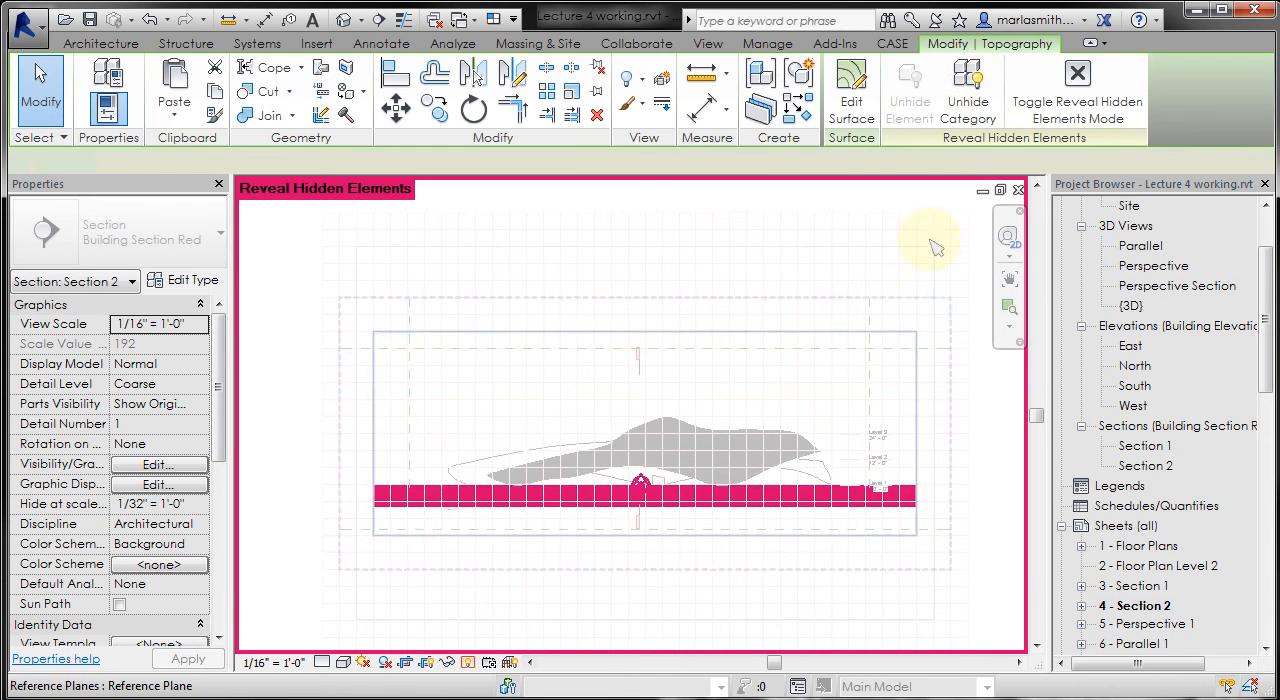
left_click(968, 95)
left_click(1078, 88)
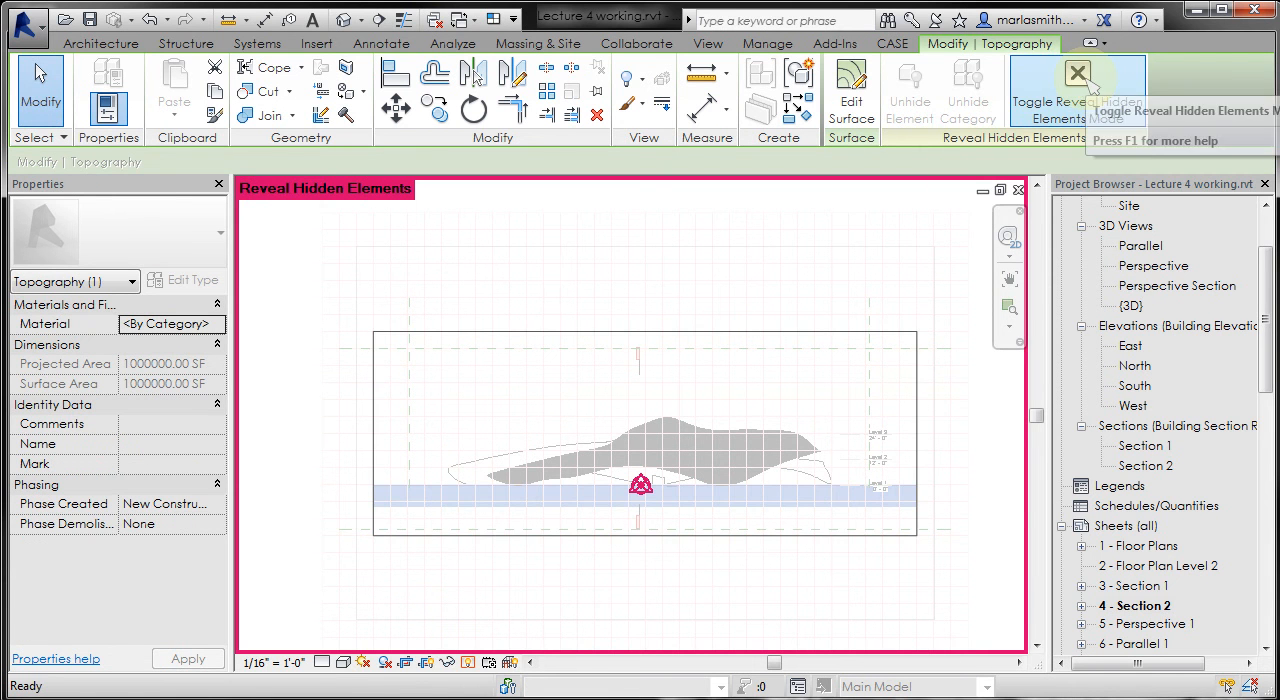
right_click(711, 367)
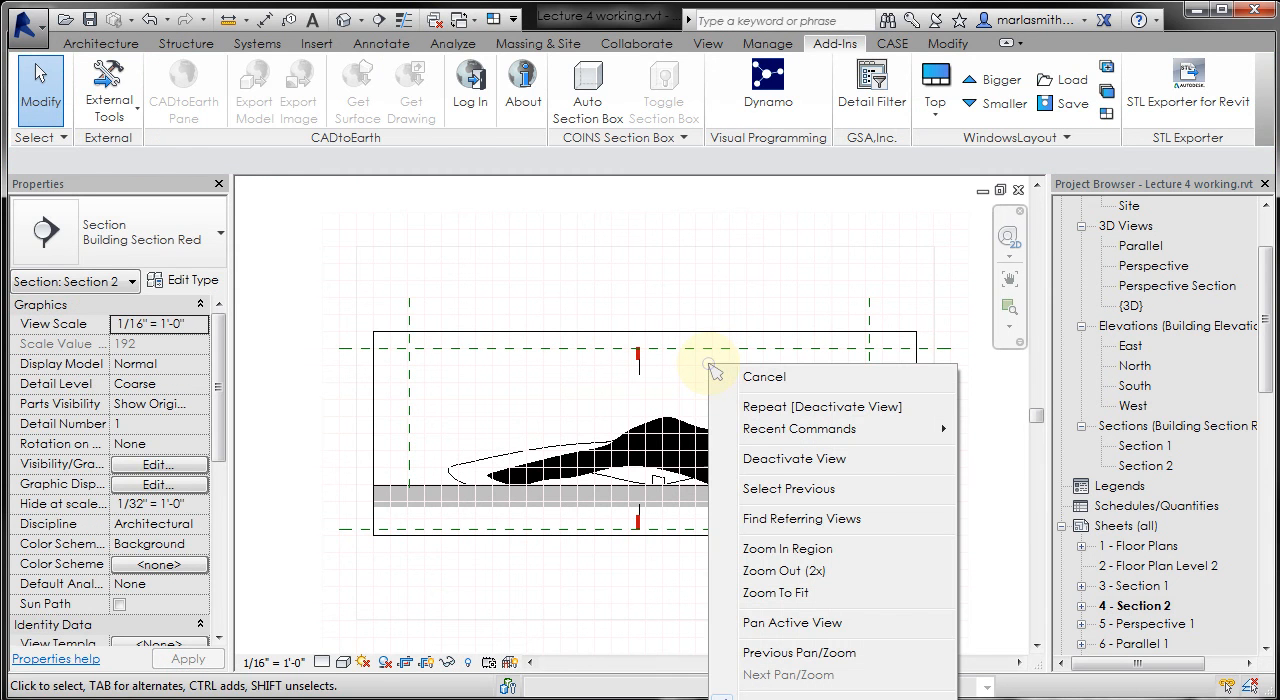
left_click(794, 459)
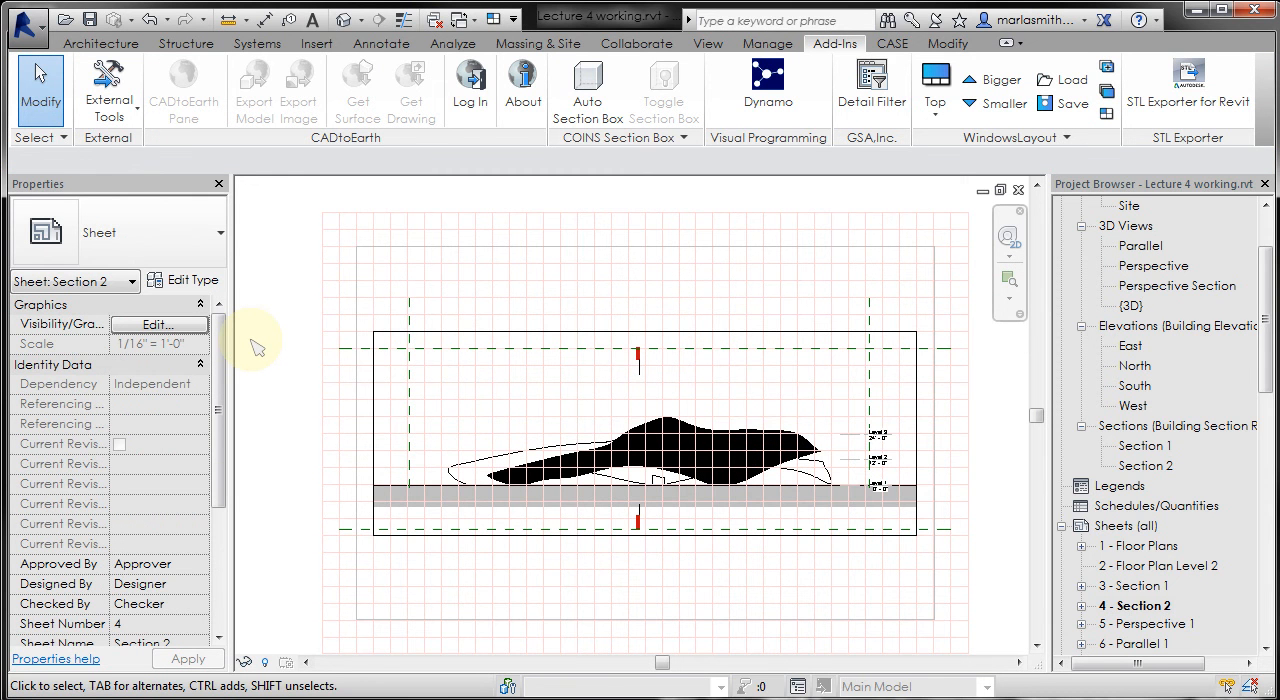